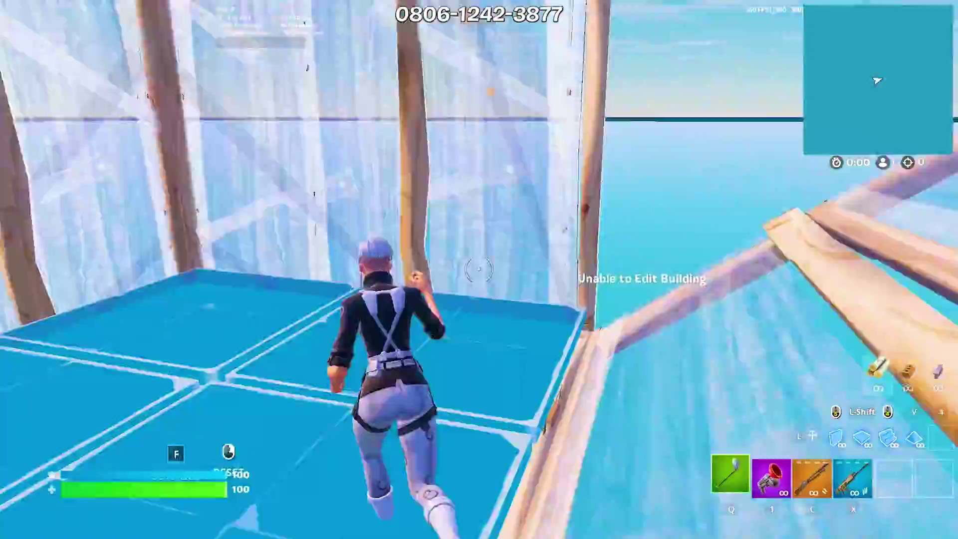
click(479, 270)
click(479, 270)
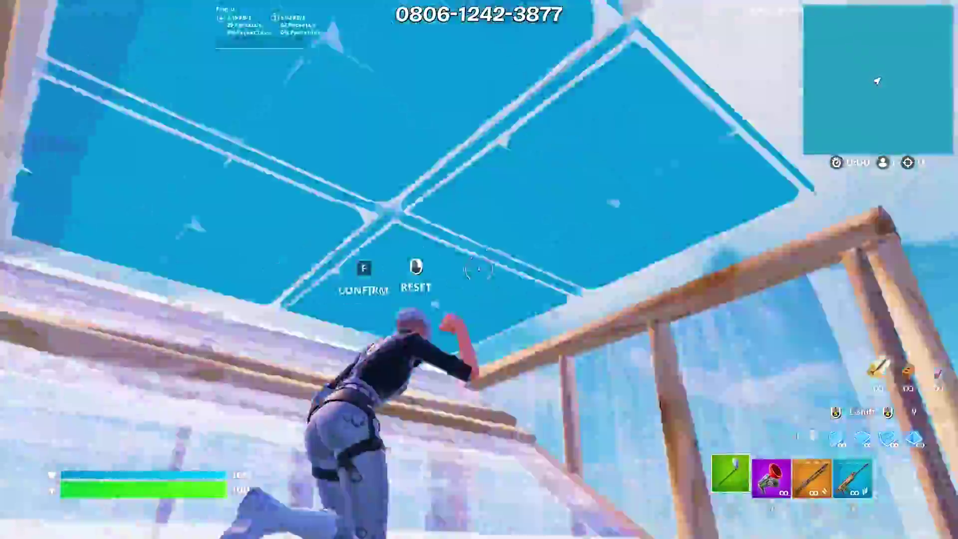
click(479, 269)
click(479, 270)
click(479, 269)
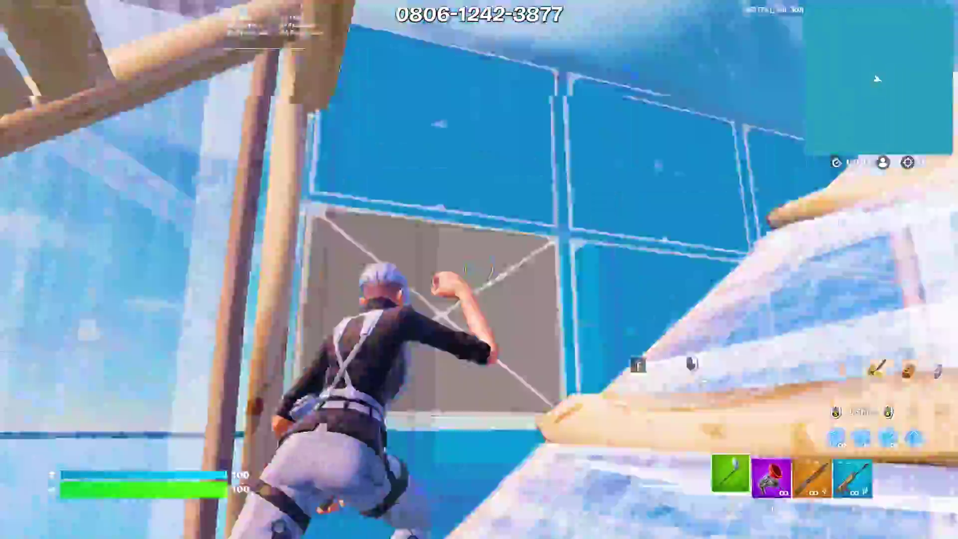
click(479, 269)
click(479, 270)
click(479, 270)
key(f)
click(479, 270)
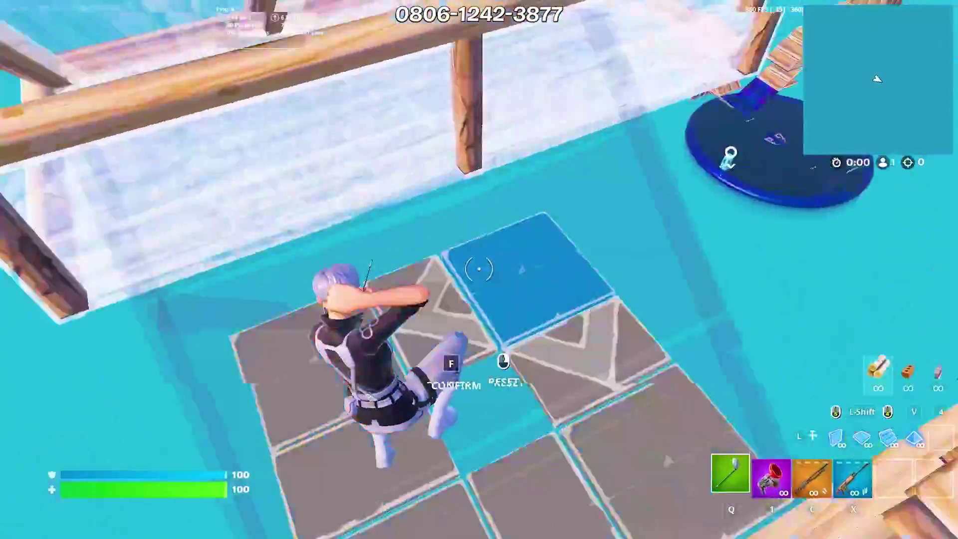
click(479, 269)
click(479, 269)
key(f)
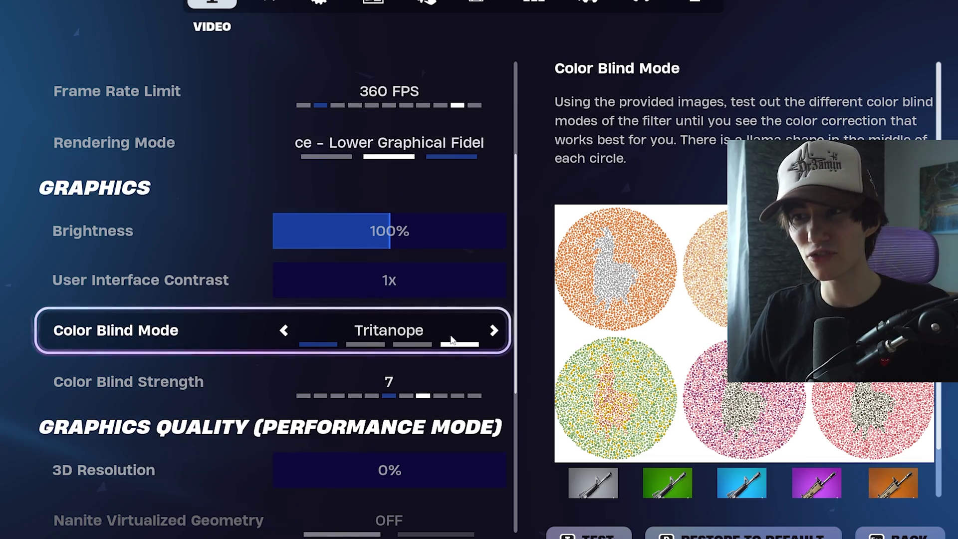
Step: Set the 3D Resolution to 80% in the Performance Mode graphics quality settings
scroll(451, 340, down, 4)
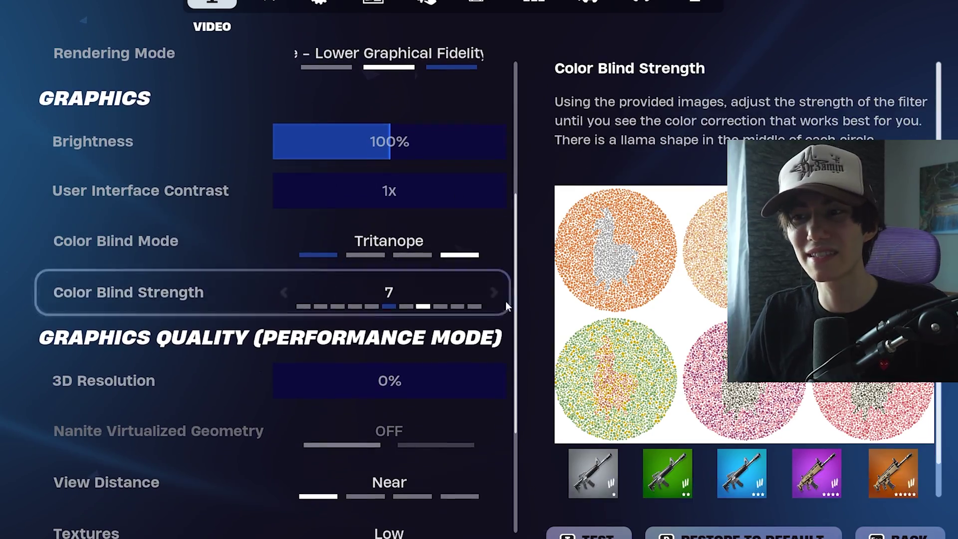
click(419, 257)
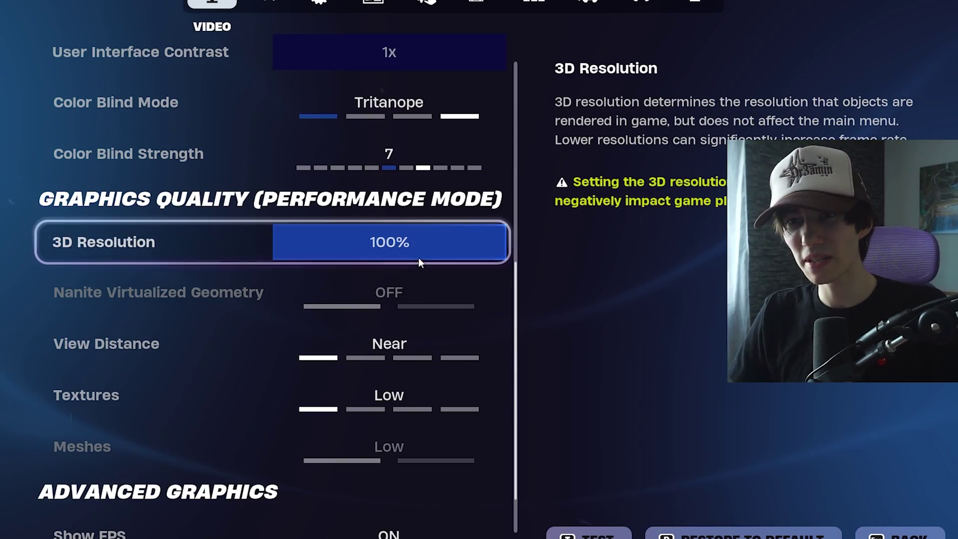
click(461, 251)
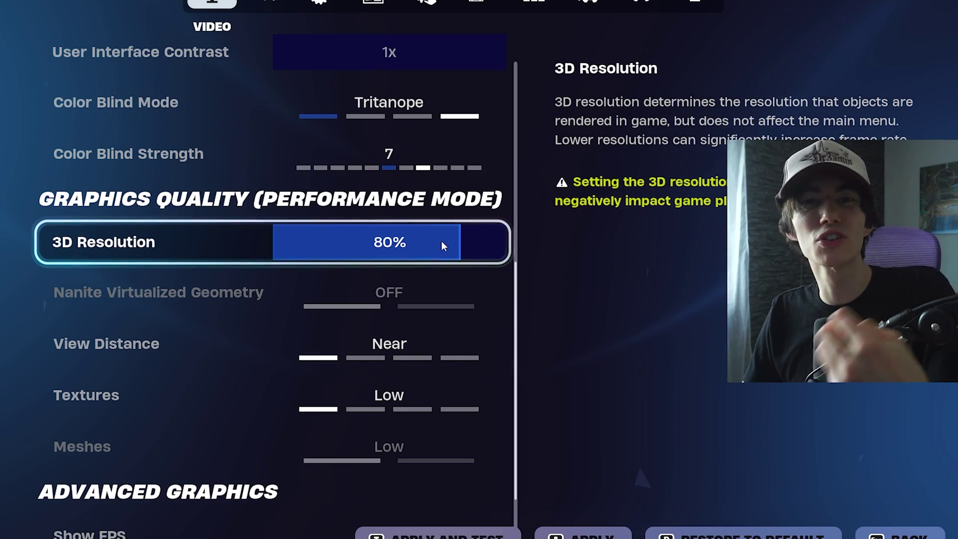
scroll(437, 248, down, 1)
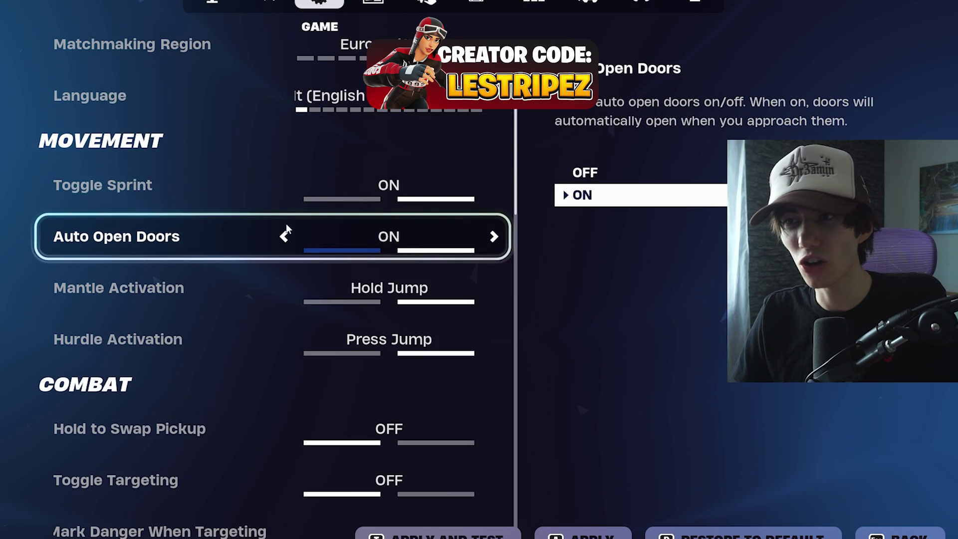
Step: Examine the game's movement, combat and replay settings, including the loadout assigned to the preferred item slots
scroll(286, 223, down, 1)
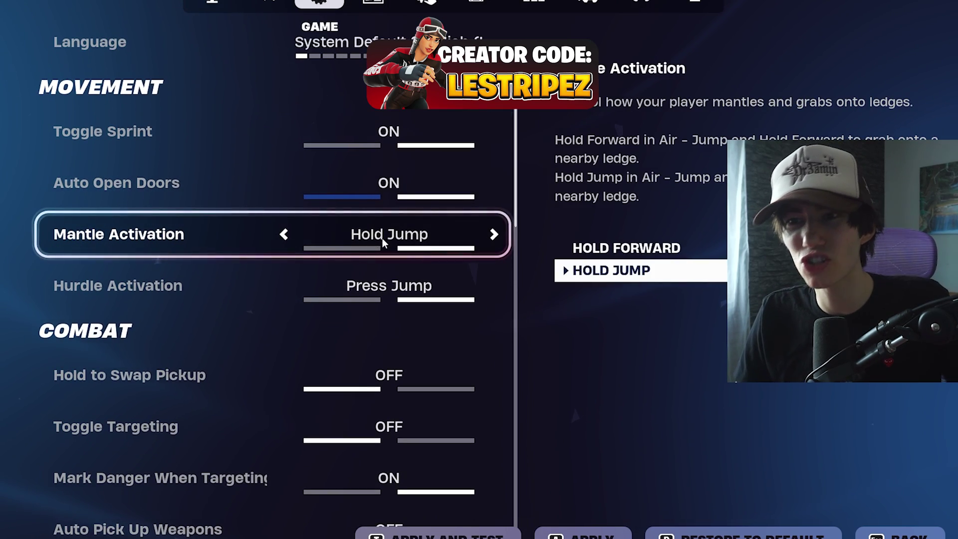
scroll(382, 242, down, 1)
scroll(417, 243, down, 8)
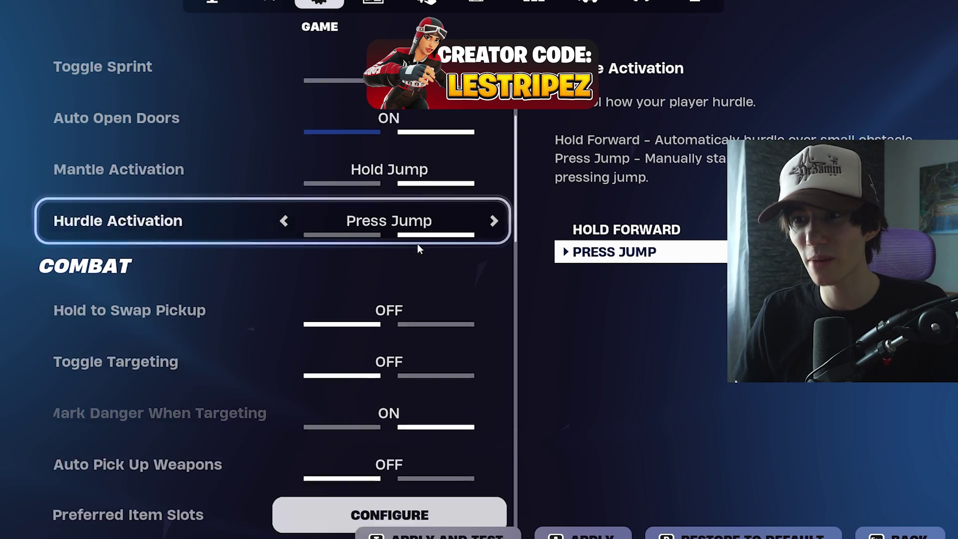
click(338, 157)
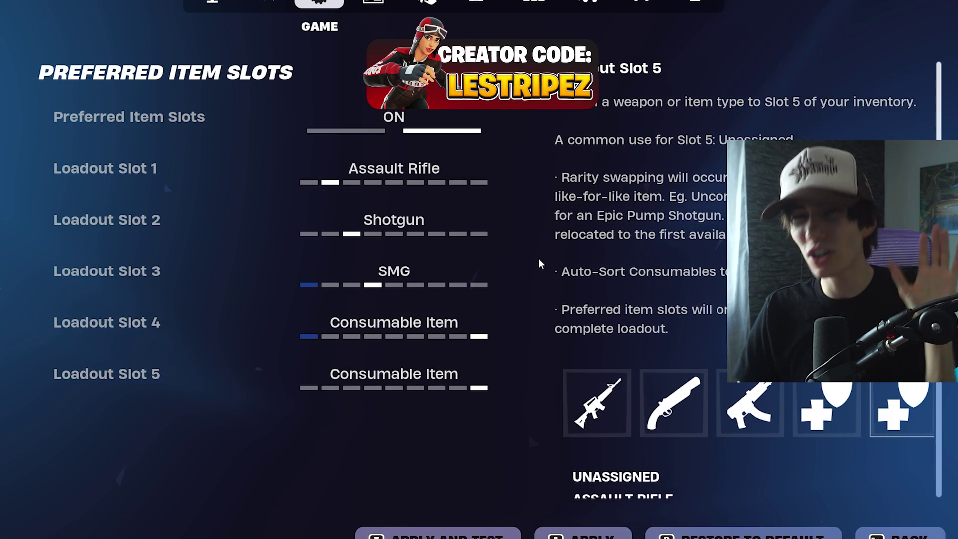
key(Escape)
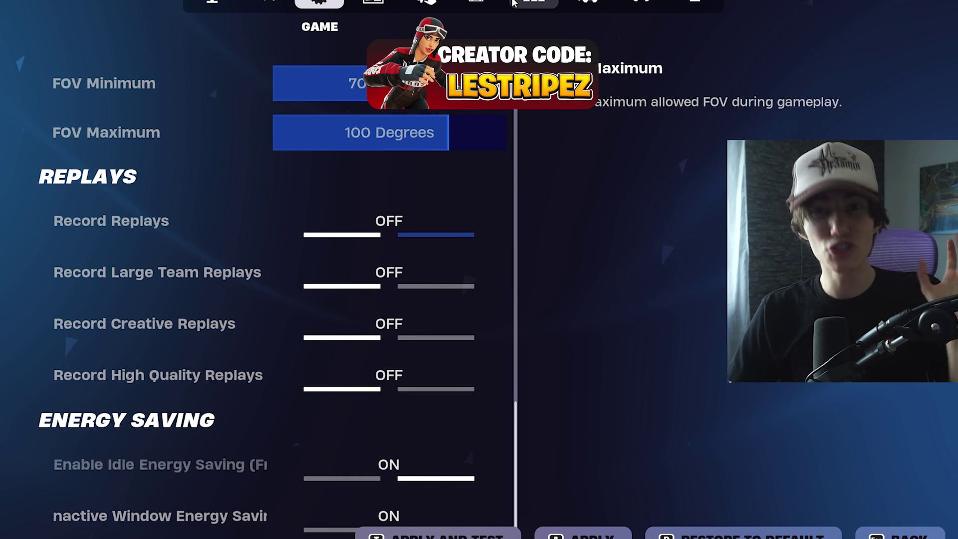
click(489, 2)
scroll(203, 249, down, 6)
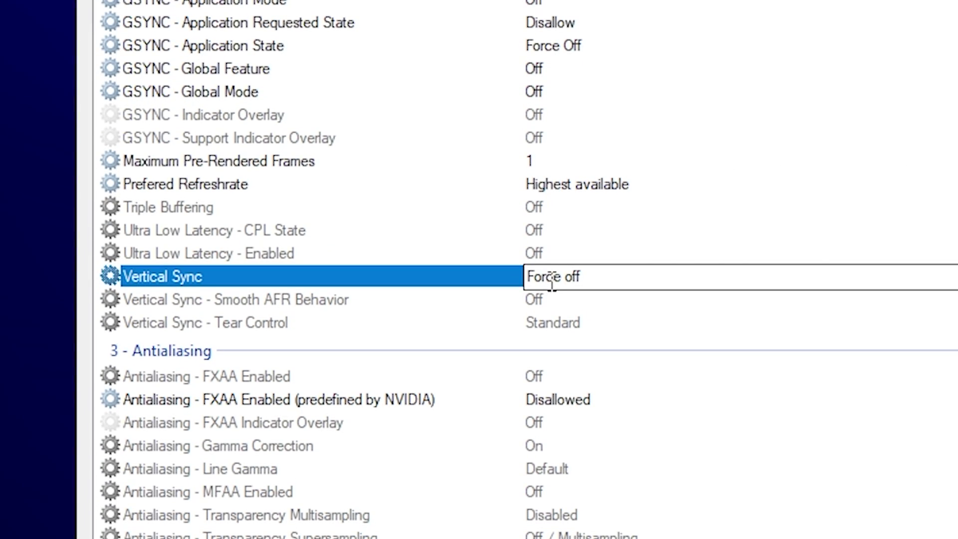
Step: Load the Fortnite profile in NVIDIA Profile Inspector
click(554, 399)
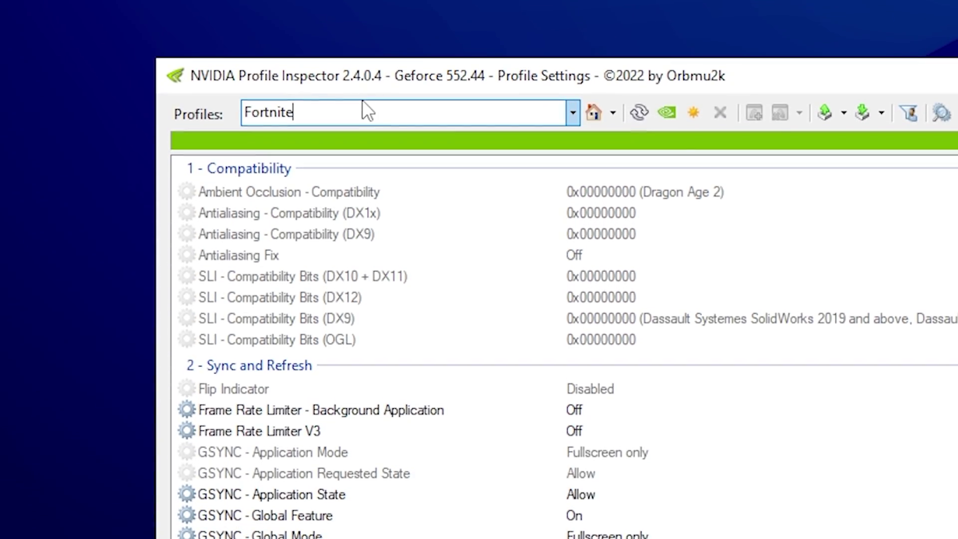
key(Return)
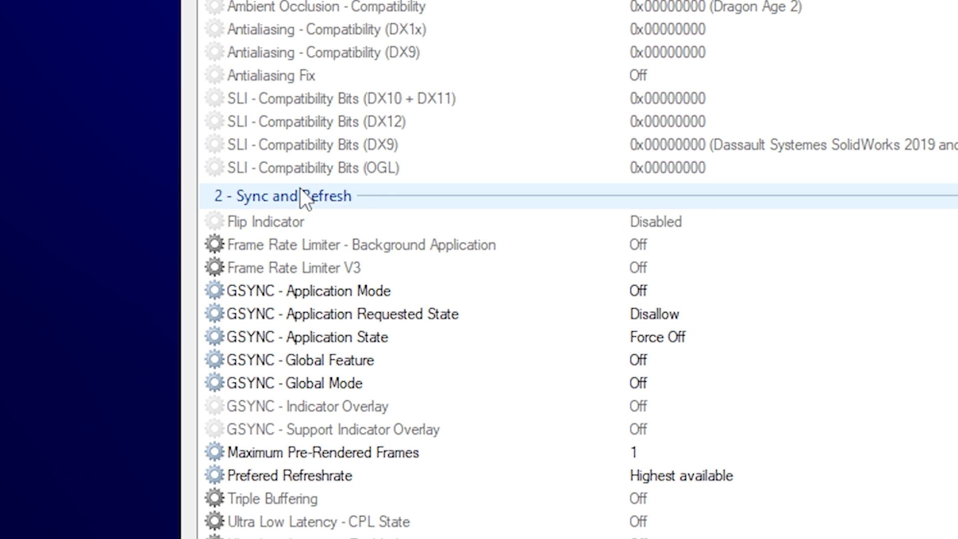
Step: Examine the GSYNC application and global settings in the Sync and Refresh section of the Fortnite profile
scroll(349, 209, down, 1)
click(414, 230)
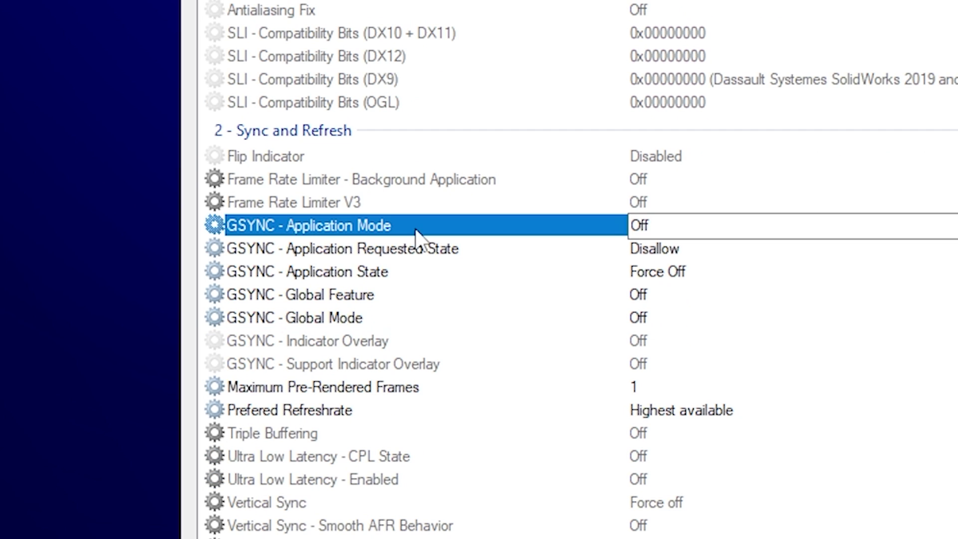
key(Down)
key(Down)
key(Down)
key(Down)
key(Up)
key(Up)
key(Up)
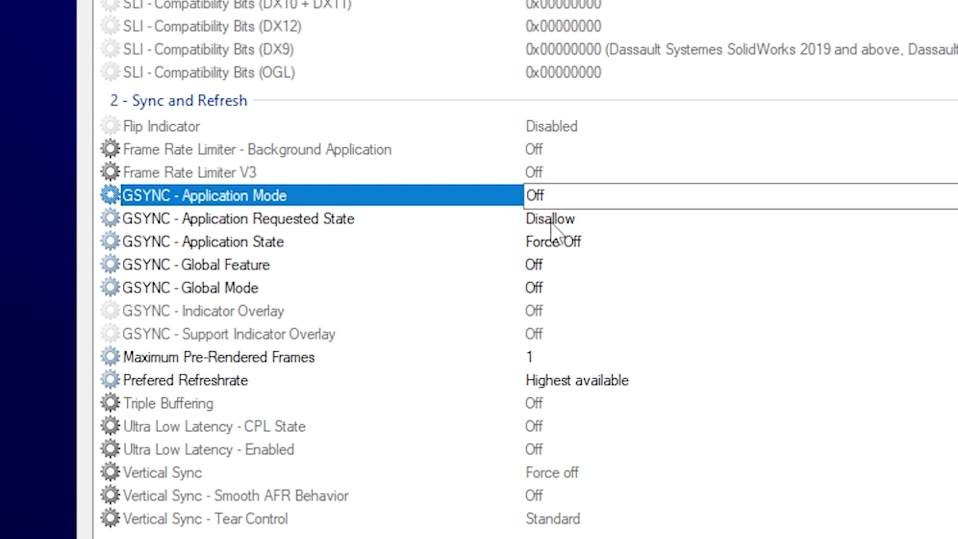
key(Down)
key(Down)
key(Down)
Step: Check the pre-rendered frames, preferred refresh rate and vertical sync settings in the Sync and Refresh section
click(542, 278)
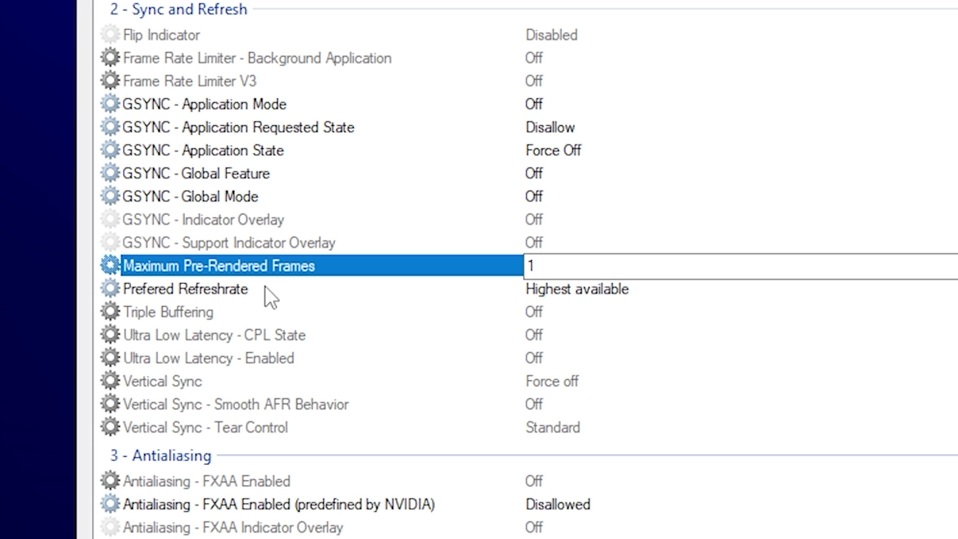
click(265, 289)
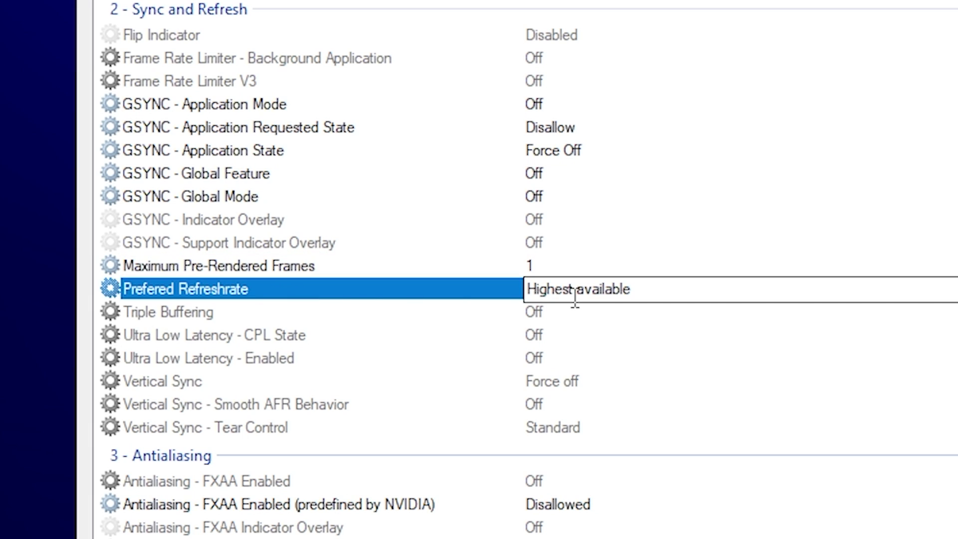
click(569, 289)
click(599, 382)
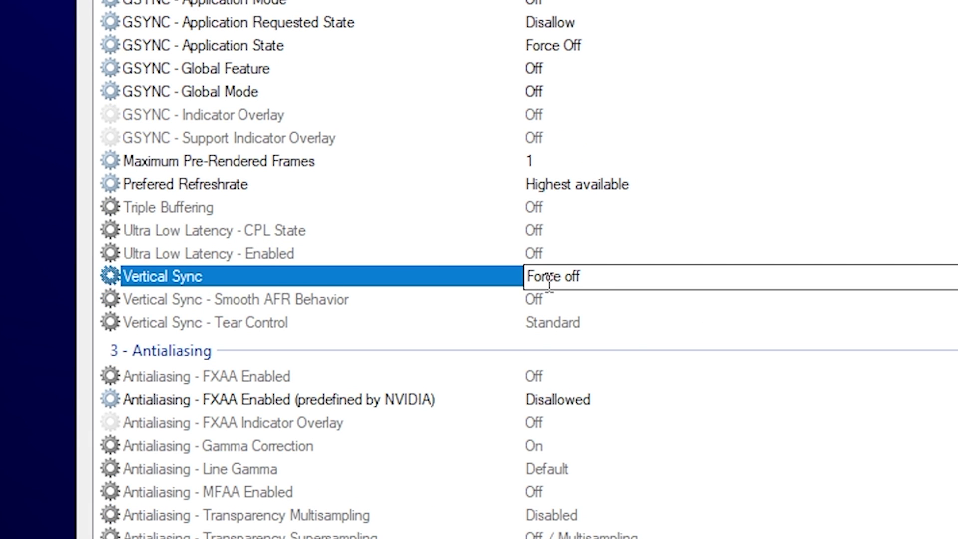
click(310, 300)
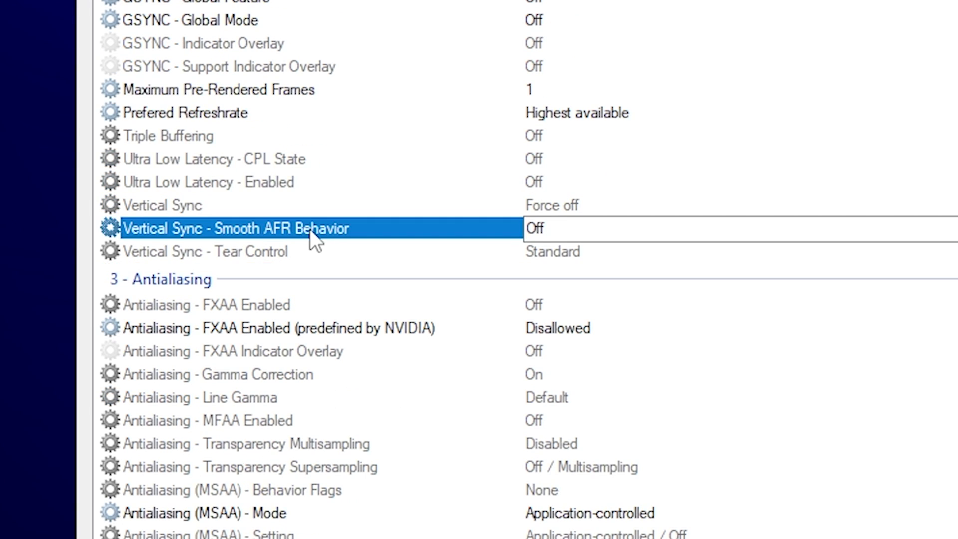
click(292, 320)
Step: Check the Antialiasing section's settings, including FXAA, transparency multisampling, transparency supersampling and MSAA mode
click(399, 305)
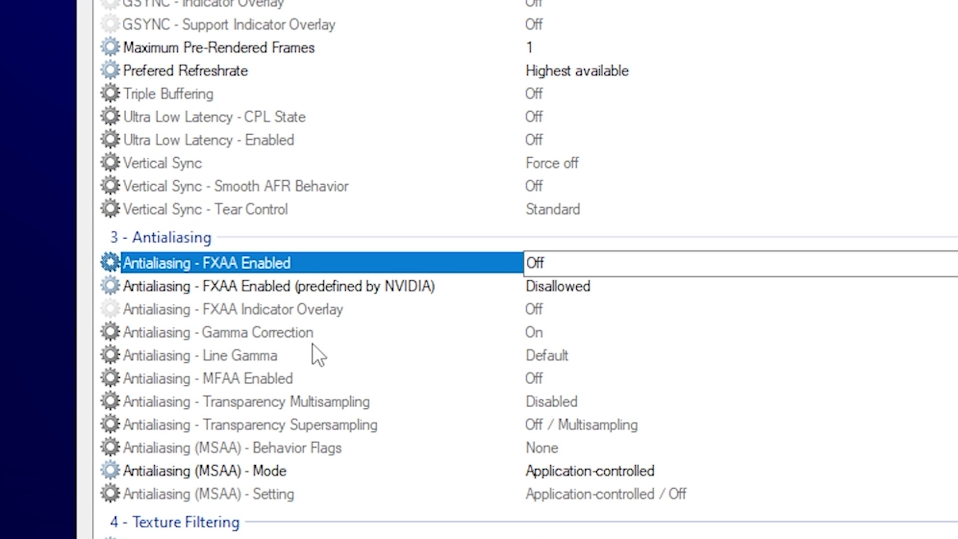
click(388, 284)
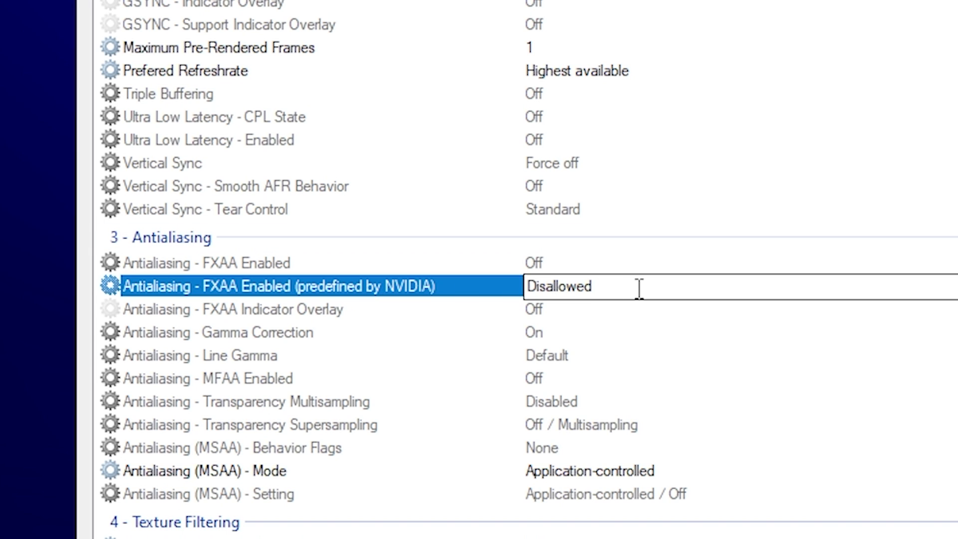
click(510, 333)
click(579, 333)
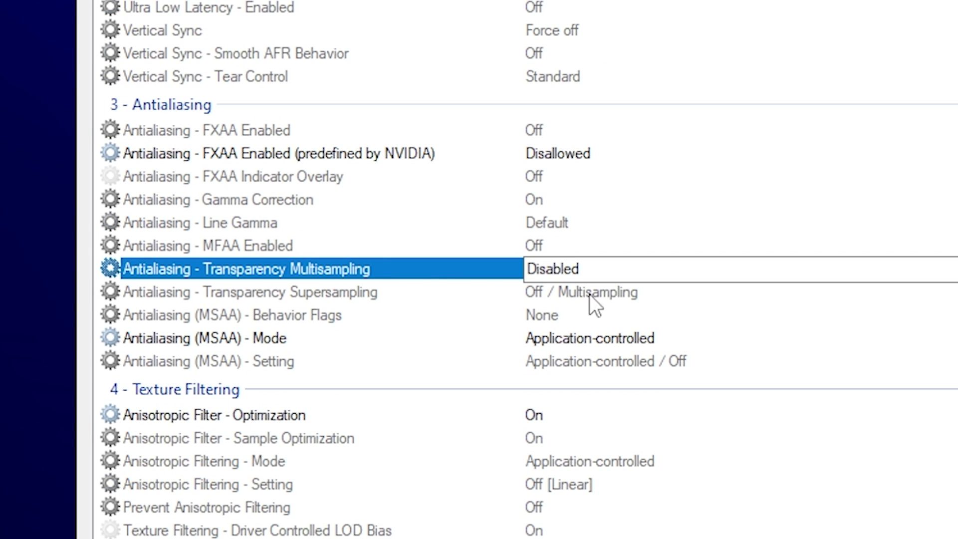
click(294, 294)
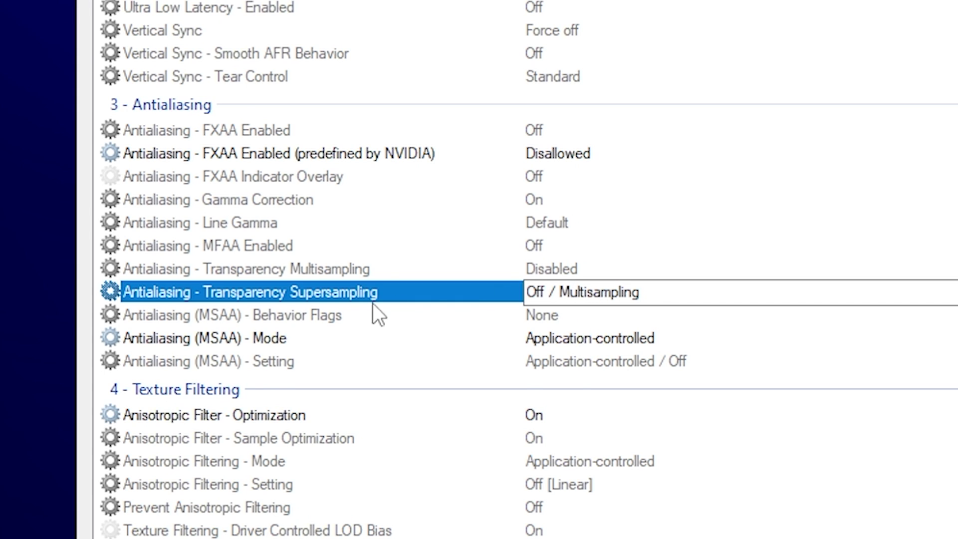
click(542, 338)
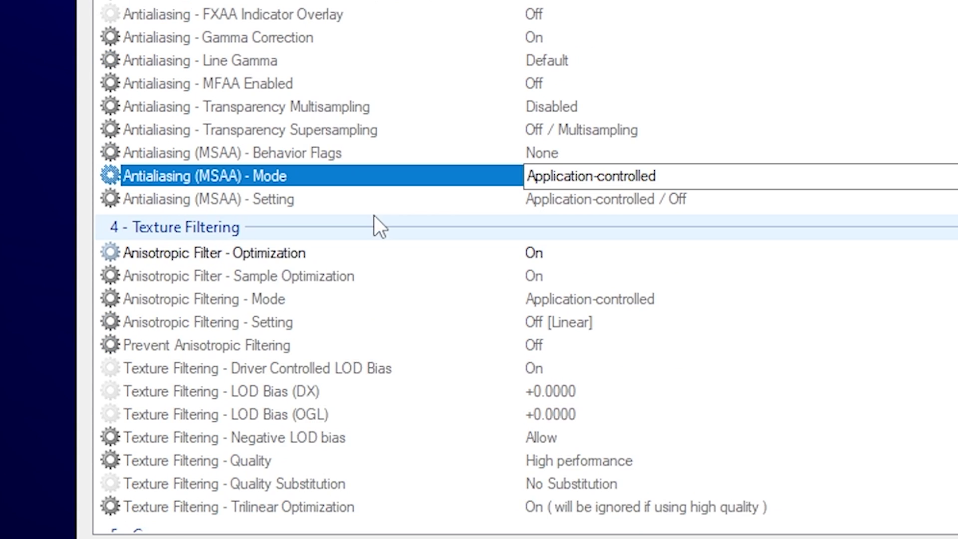
Step: Check the Texture Filtering section's settings, including anisotropic optimization, negative LOD bias, quality and trilinear optimization
click(106, 318)
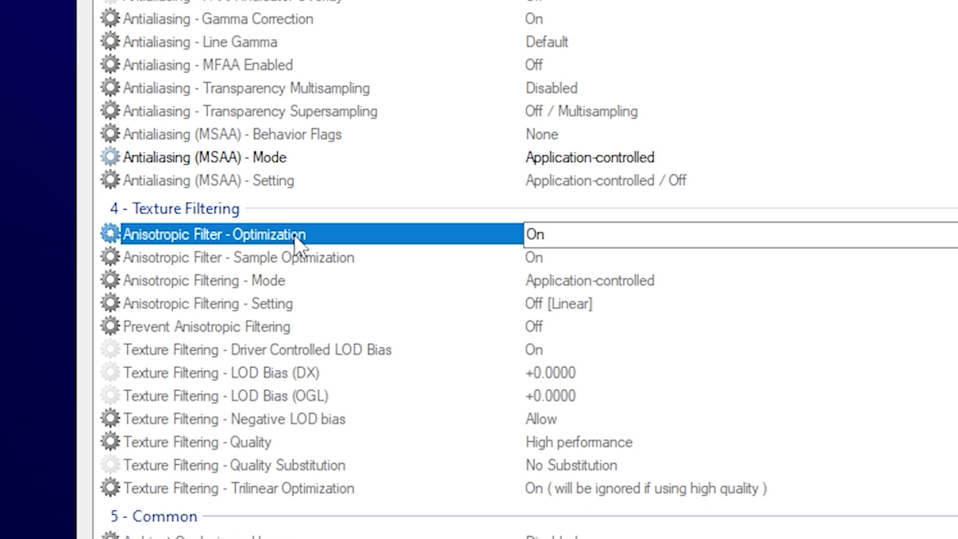
click(449, 257)
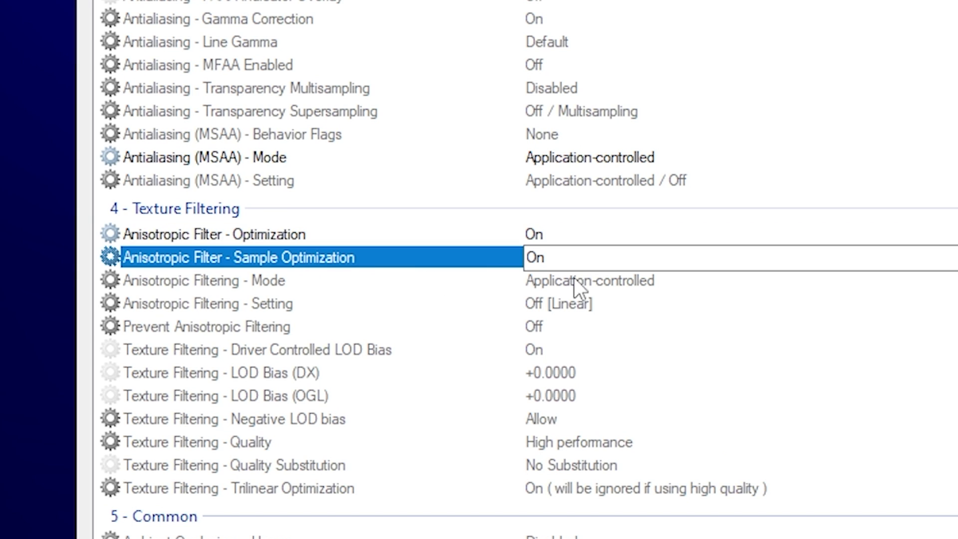
click(249, 329)
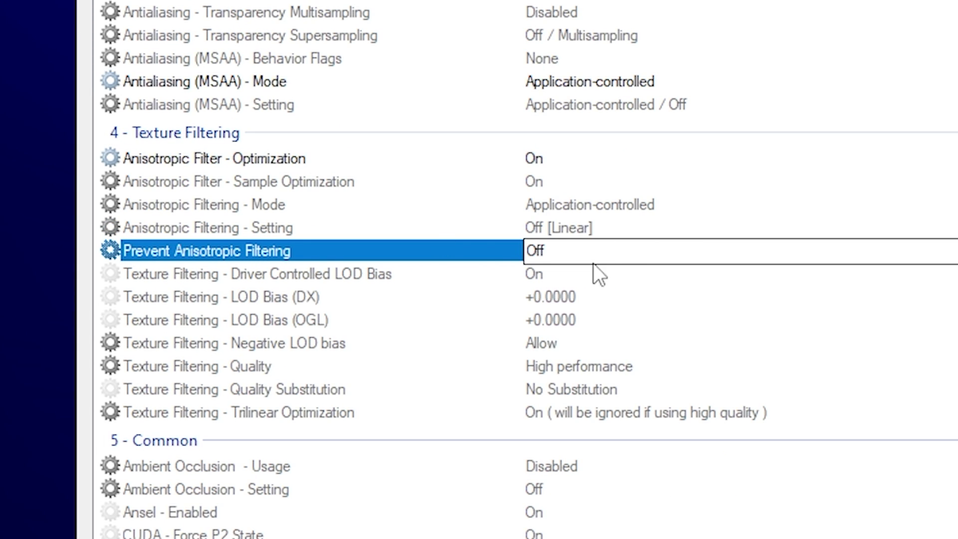
click(397, 343)
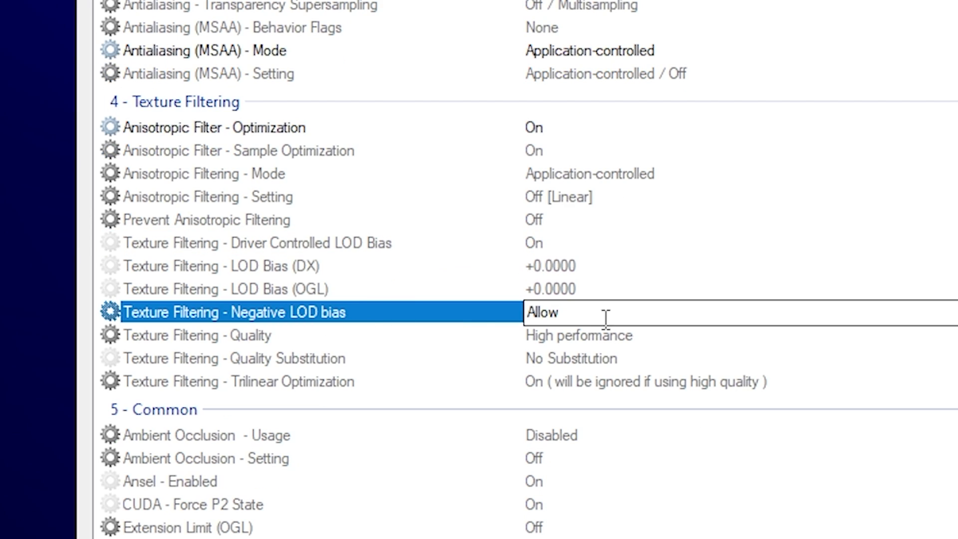
click(400, 335)
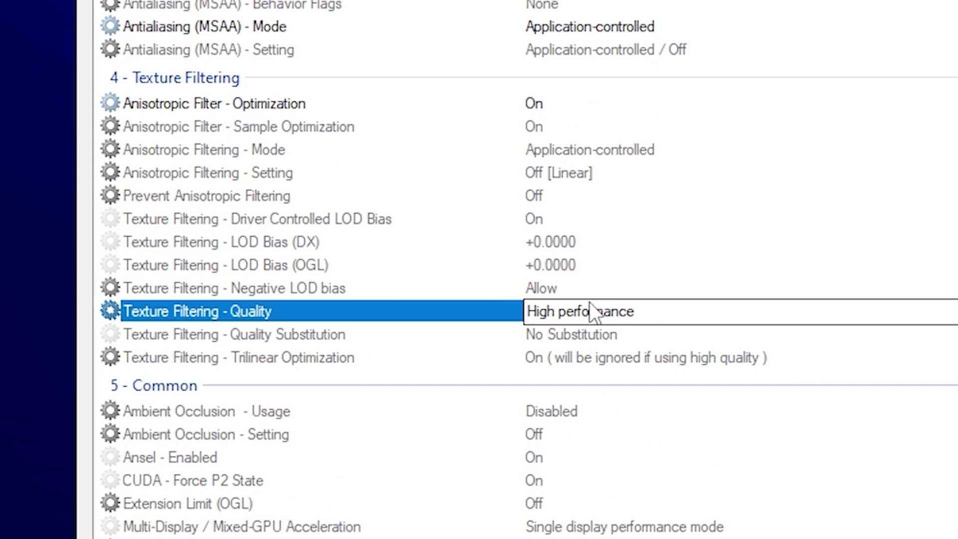
click(235, 359)
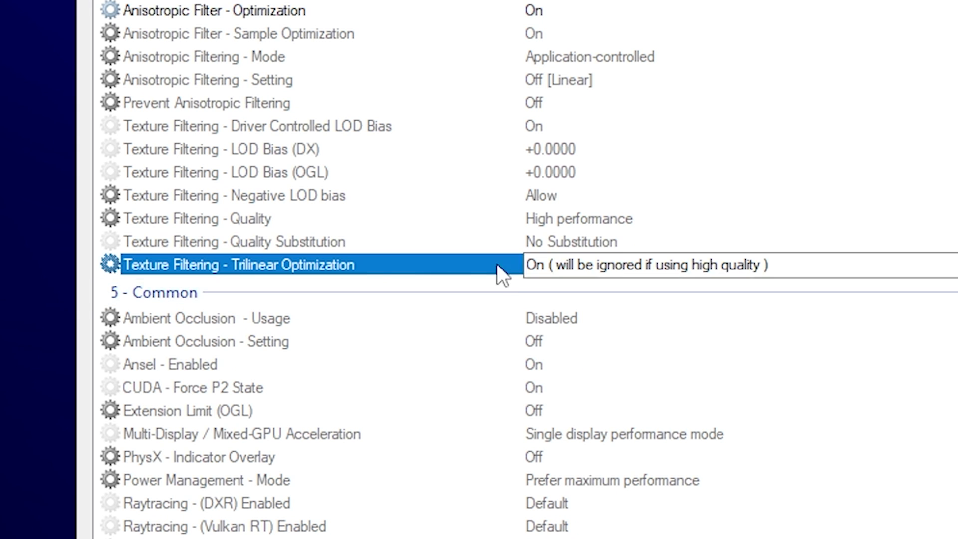
click(112, 56)
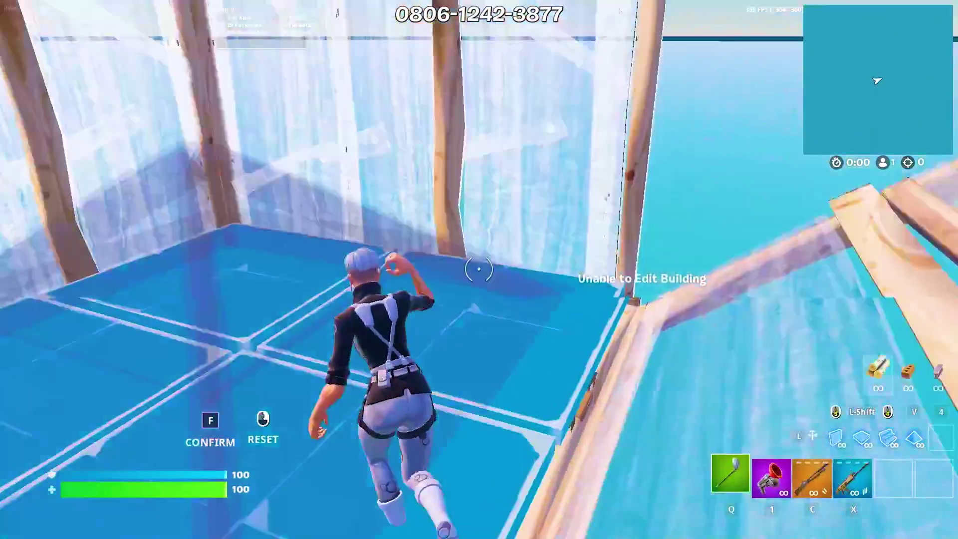
key(f)
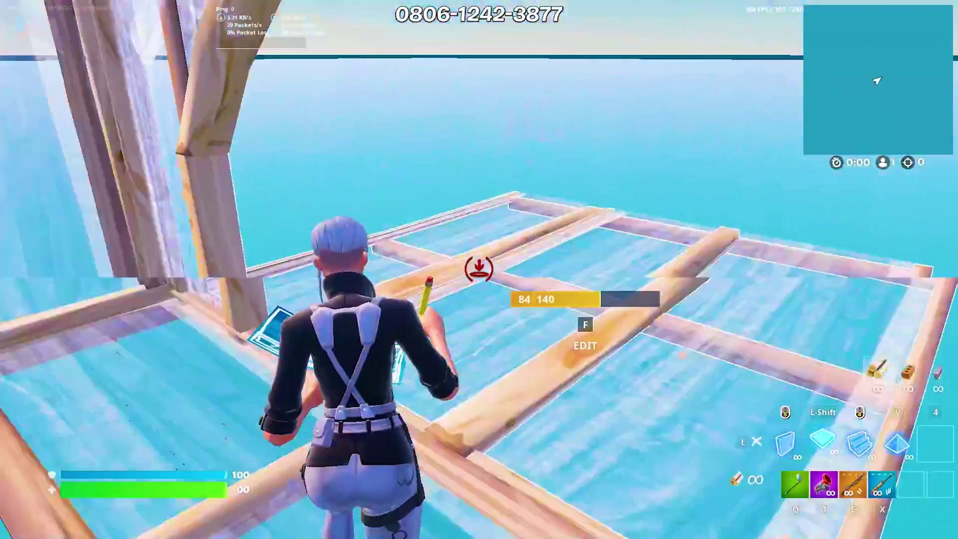
key(g)
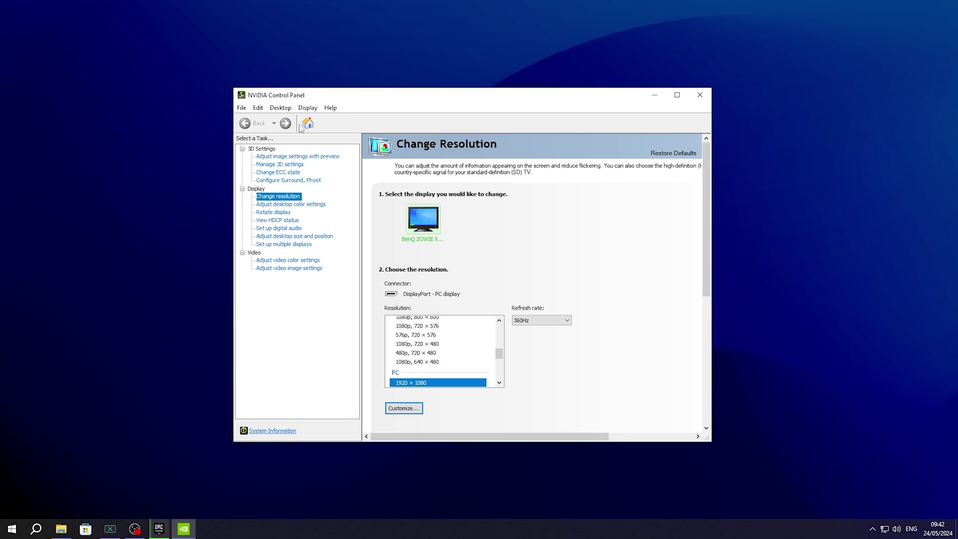
Step: Set the desktop's digital vibrance to 75% and make video color adjustments with the NVIDIA settings
click(305, 204)
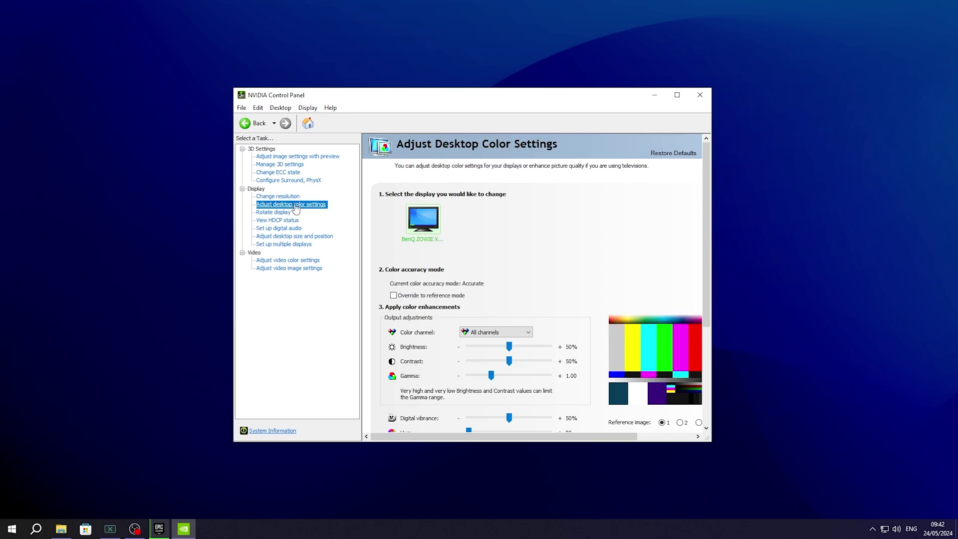
drag(706, 252, 702, 336)
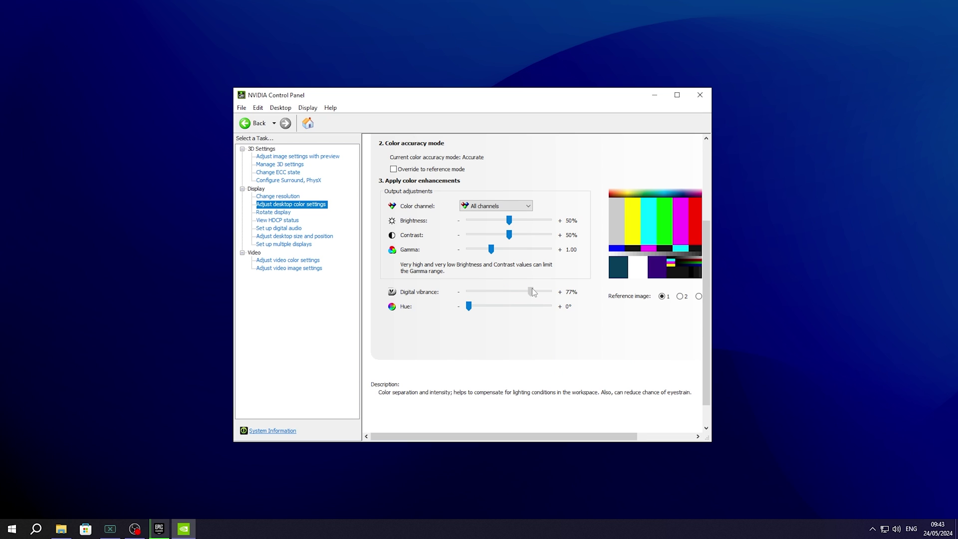
drag(531, 289, 529, 289)
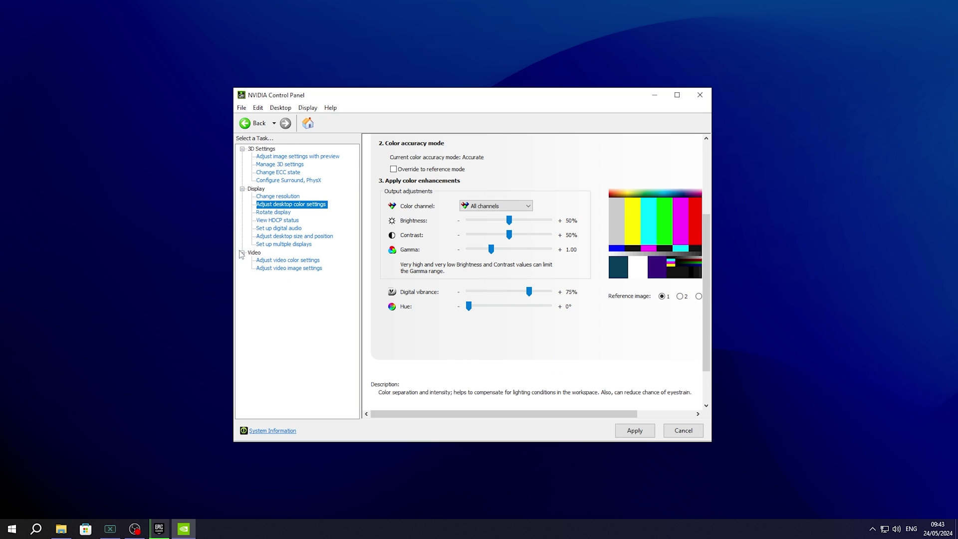
click(282, 260)
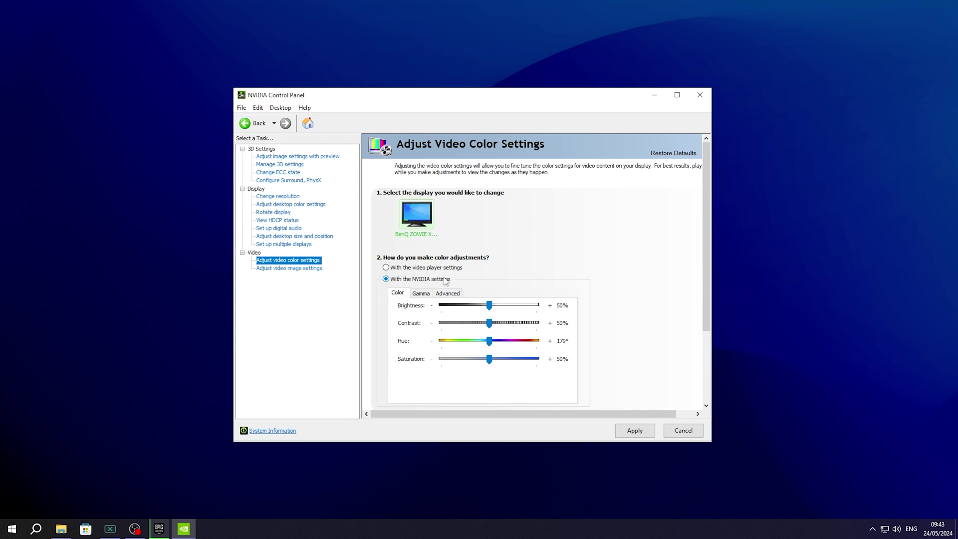
scroll(507, 287, down, 3)
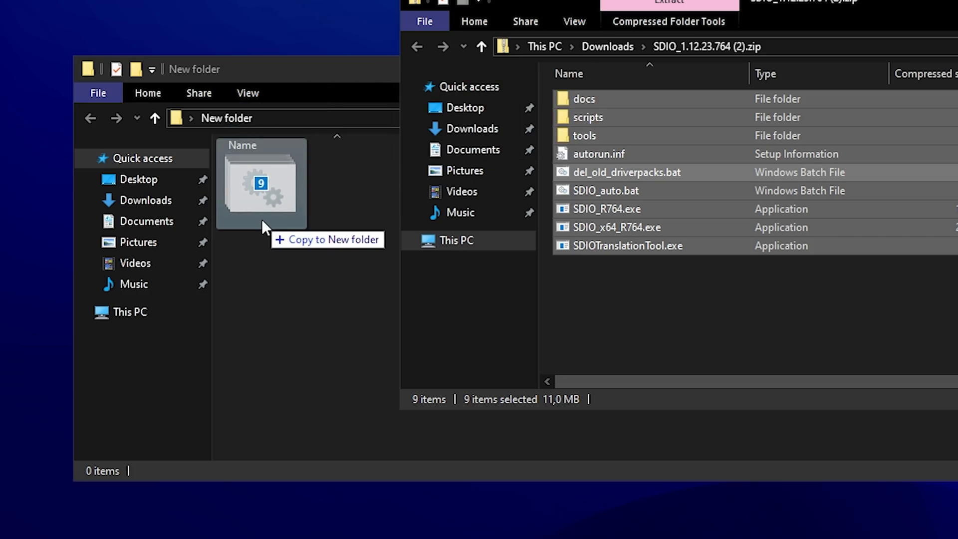
Step: Copy all files from the SDIO archive into New folder and run SDIO_x64_R764.exe, allowing it through SmartScreen
drag(263, 223, 262, 223)
click(284, 264)
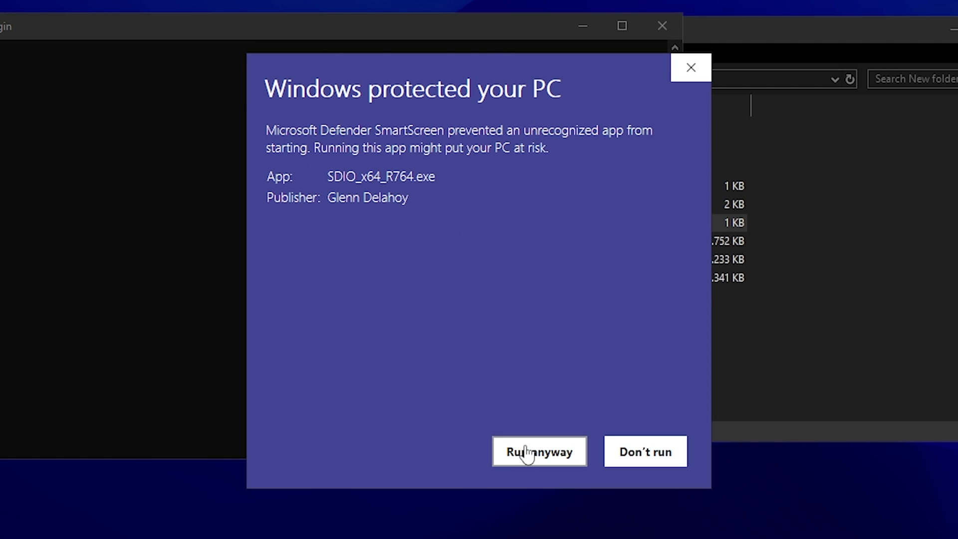
click(526, 453)
click(196, 352)
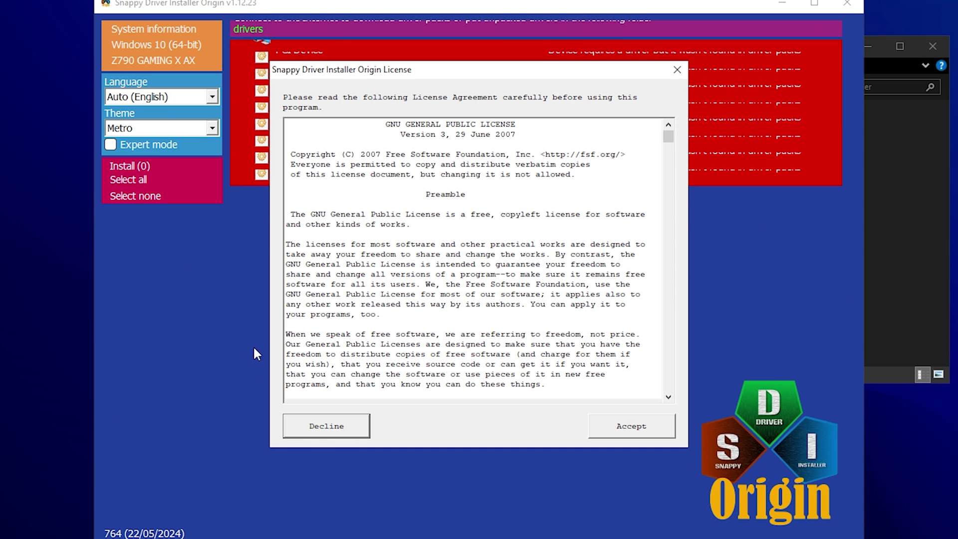
Step: Accept the Snappy Driver Installer Origin license and download only the driver indexes
click(631, 426)
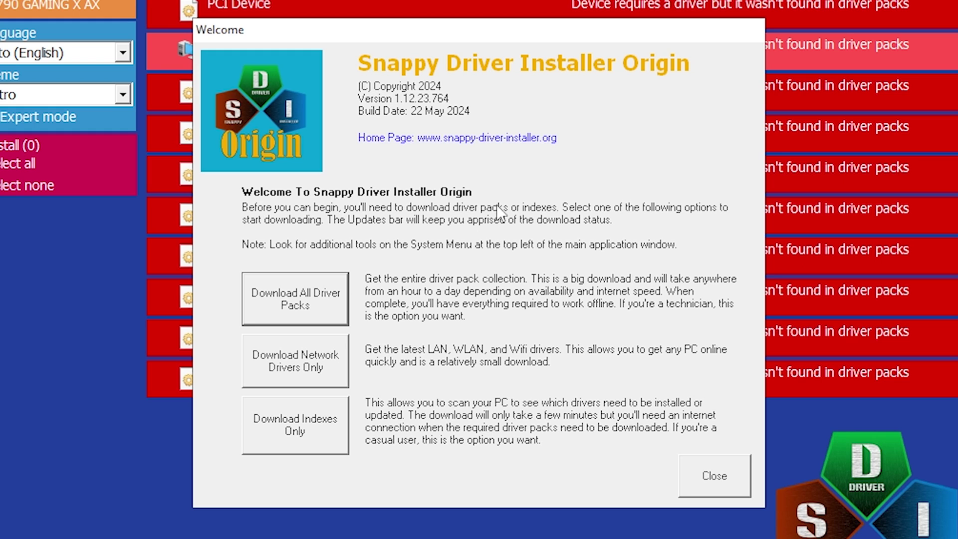
click(302, 428)
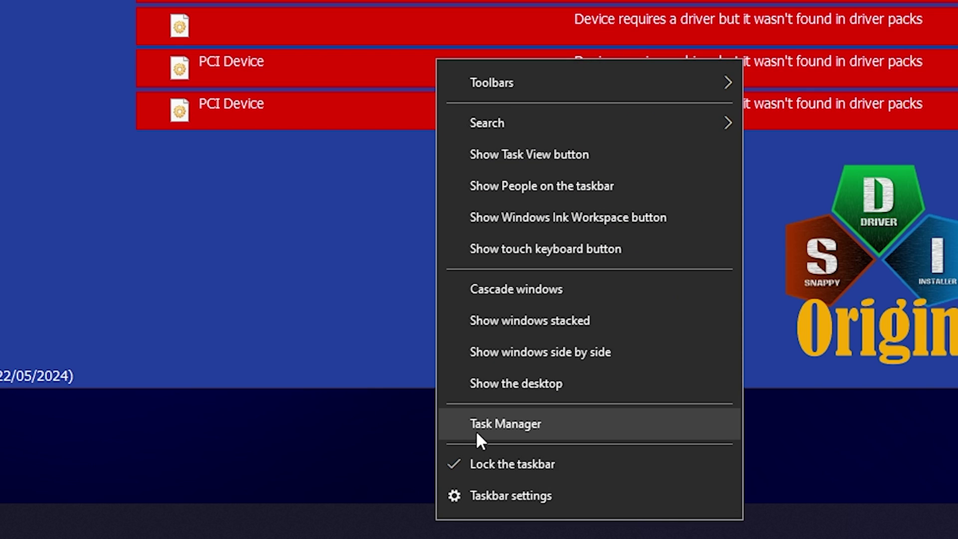
Step: Check the Ethernet adapter's model in Task Manager's performance data
click(475, 430)
click(179, 114)
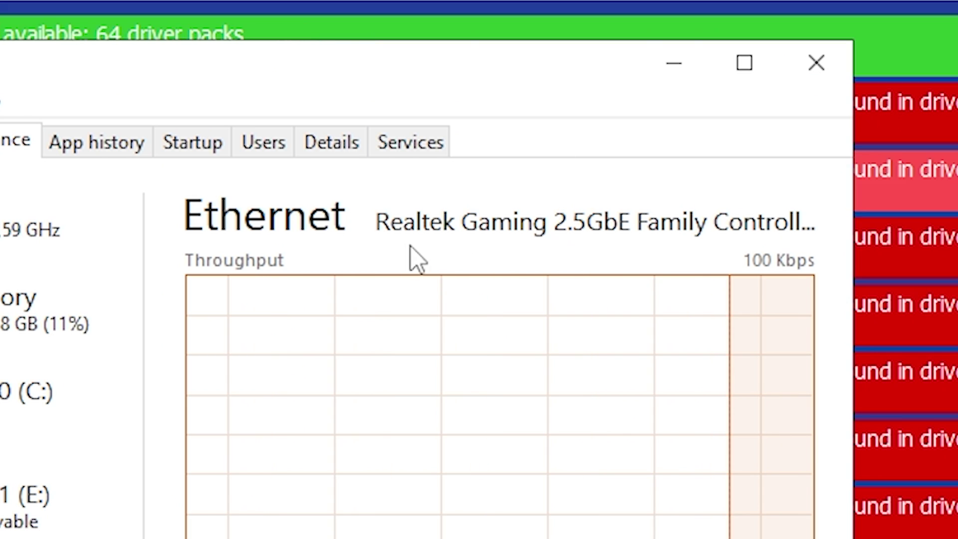
click(788, 66)
Step: Select the updated driver for the Intel(R) Wi-Fi 6E AX210 160MHz adapter
scroll(398, 211, down, 5)
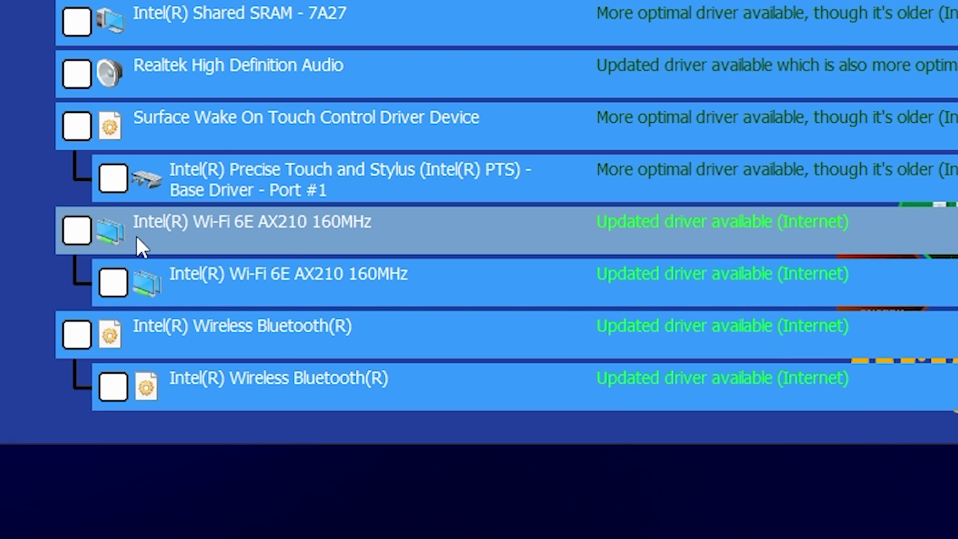
click(135, 235)
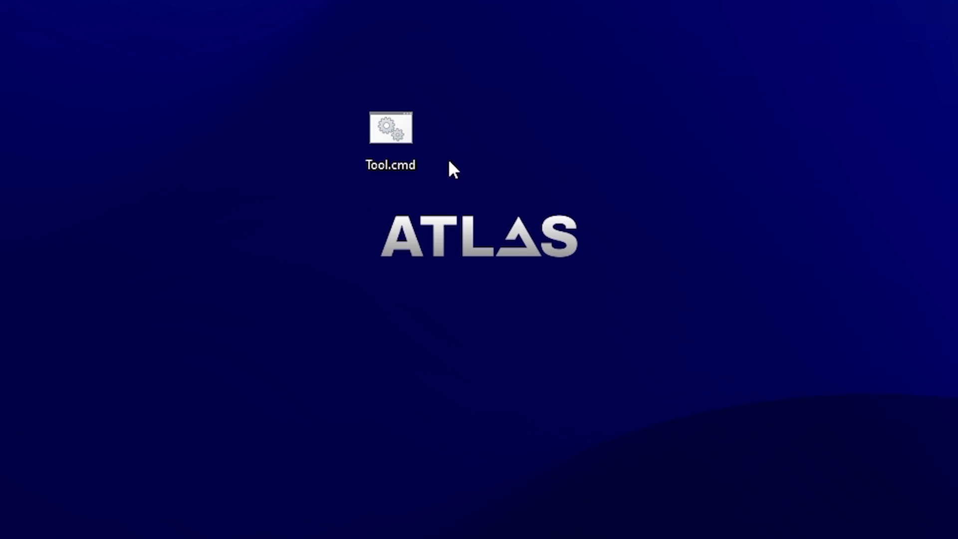
Step: Run Tool.cmd with administrator rights and choose option 1 to apply the performance tweaks
right_click(391, 127)
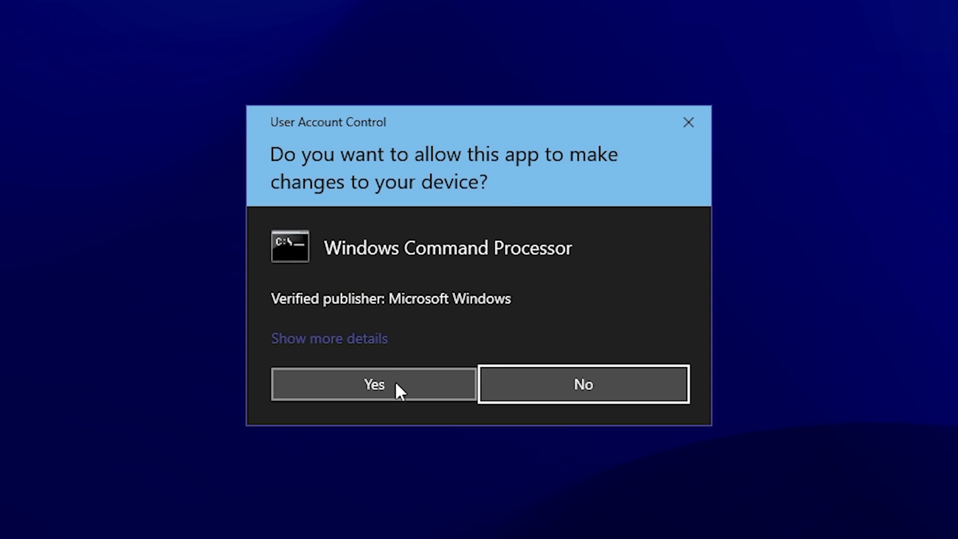
click(398, 389)
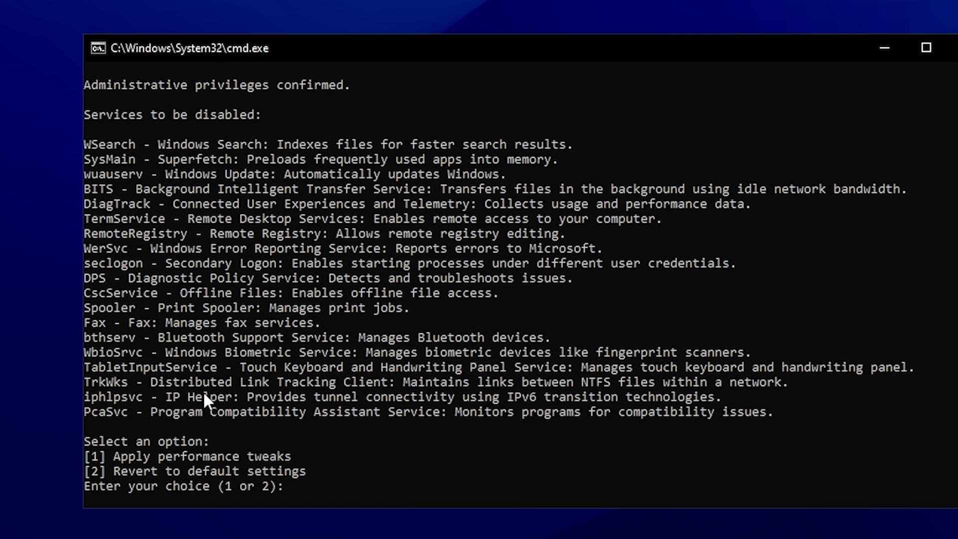
text(1)
key(Return)
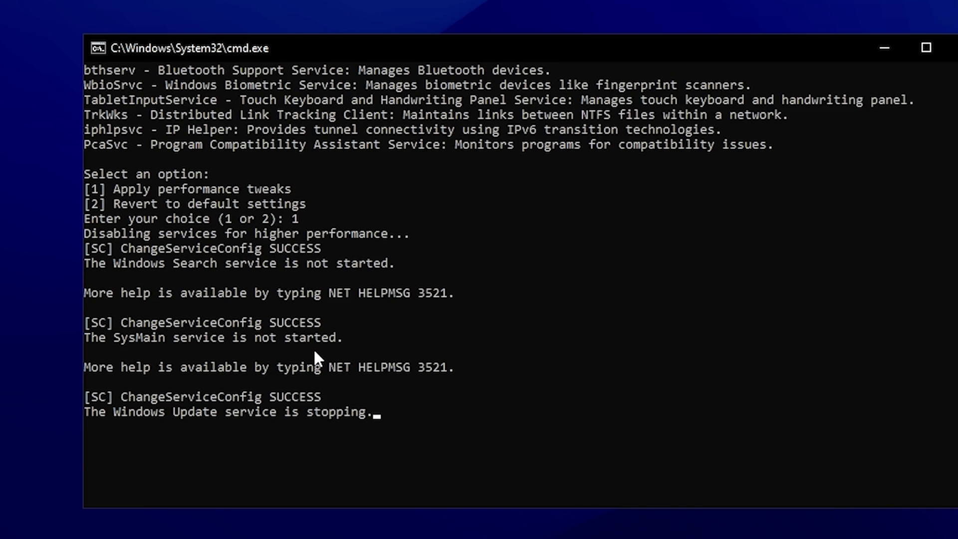
Step: Examine the list of services to disable in the Tool.cmd script and the file's VirusTotal detection results
drag(240, 120, 272, 429)
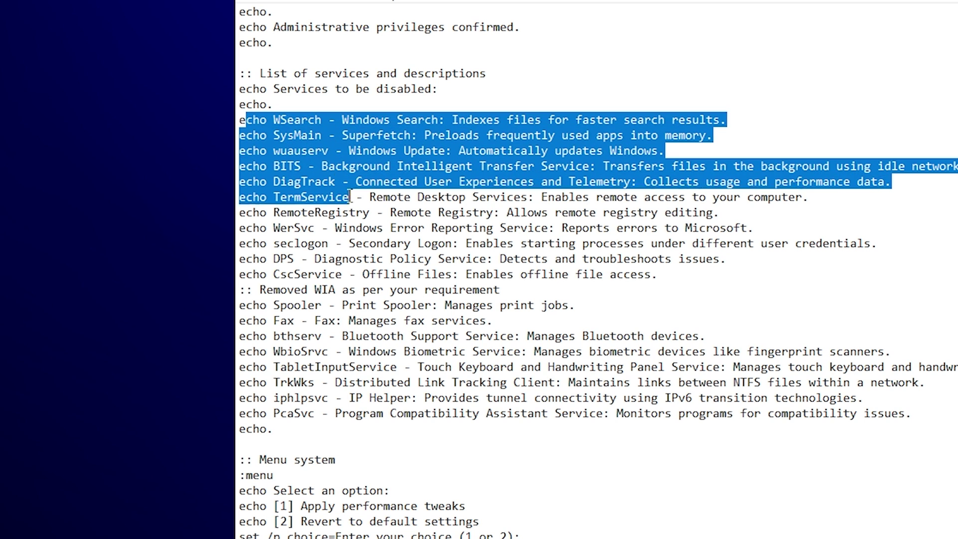
click(912, 413)
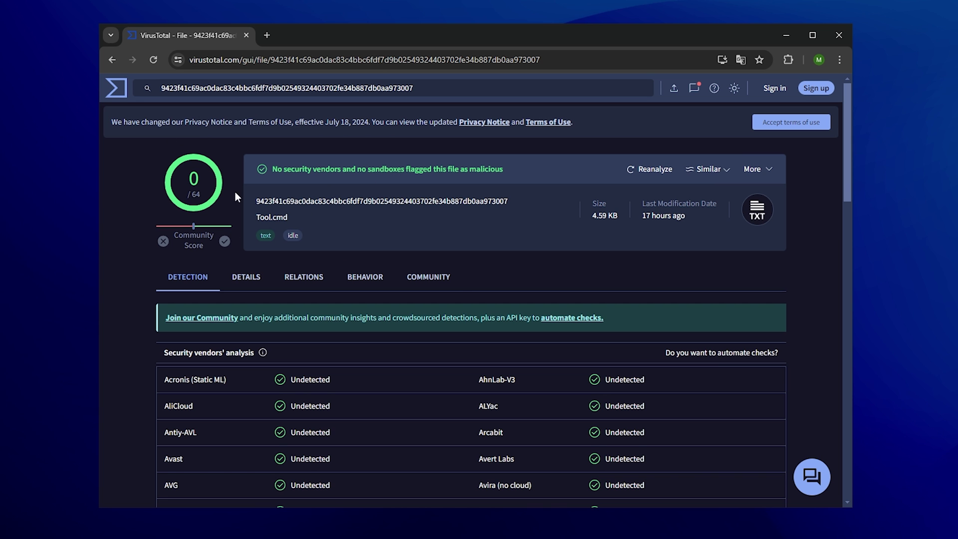
scroll(423, 272, down, 5)
scroll(392, 249, down, 2)
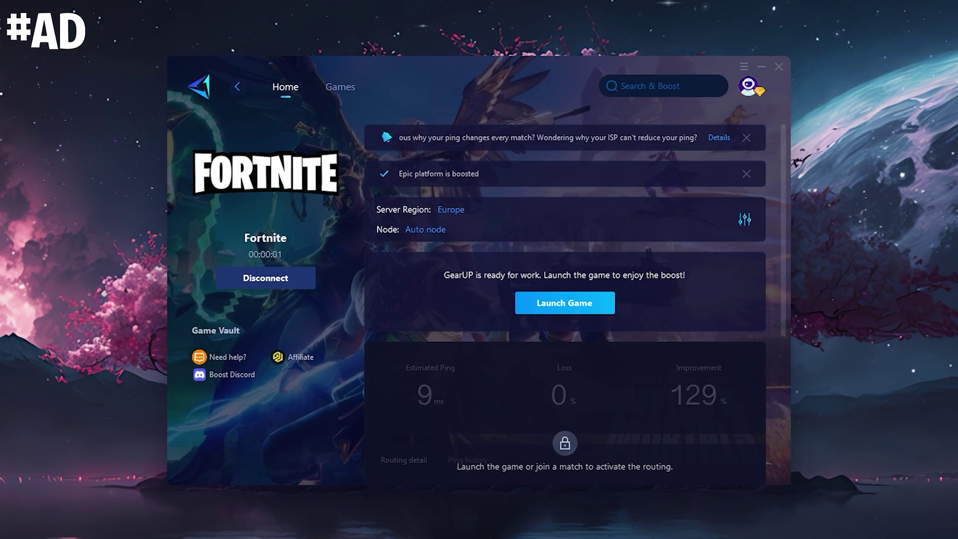
Step: In GearUP, set Fortnite's game server region to Europe and browse the available nodes
click(447, 174)
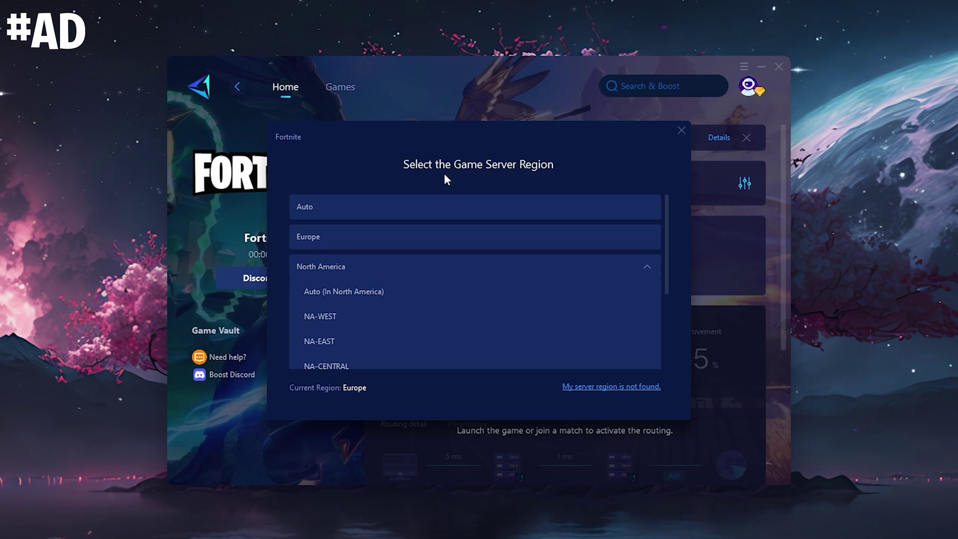
click(335, 236)
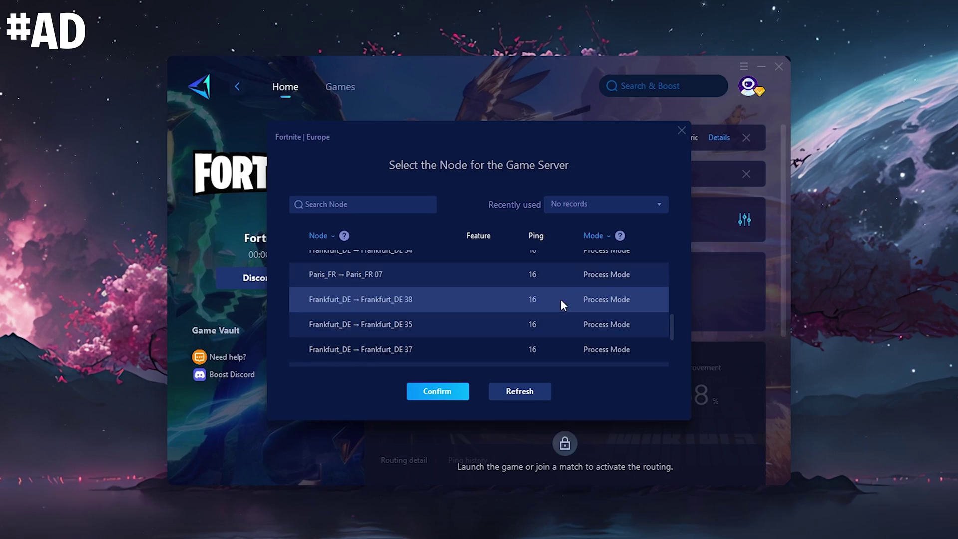
scroll(561, 299, down, 1)
scroll(557, 298, up, 3)
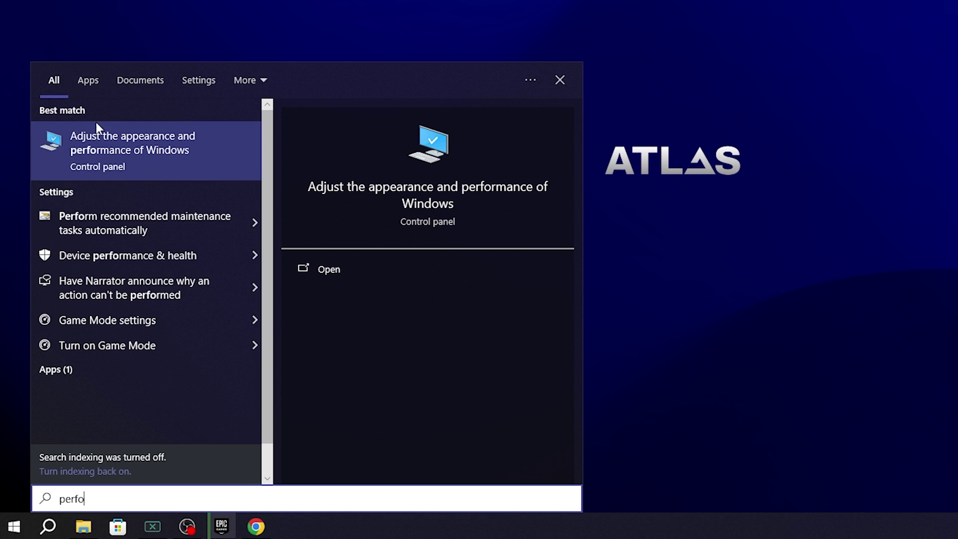
Step: In Windows' virtual memory settings, turn off automatic paging file management and choose a custom size for drive C:
click(110, 158)
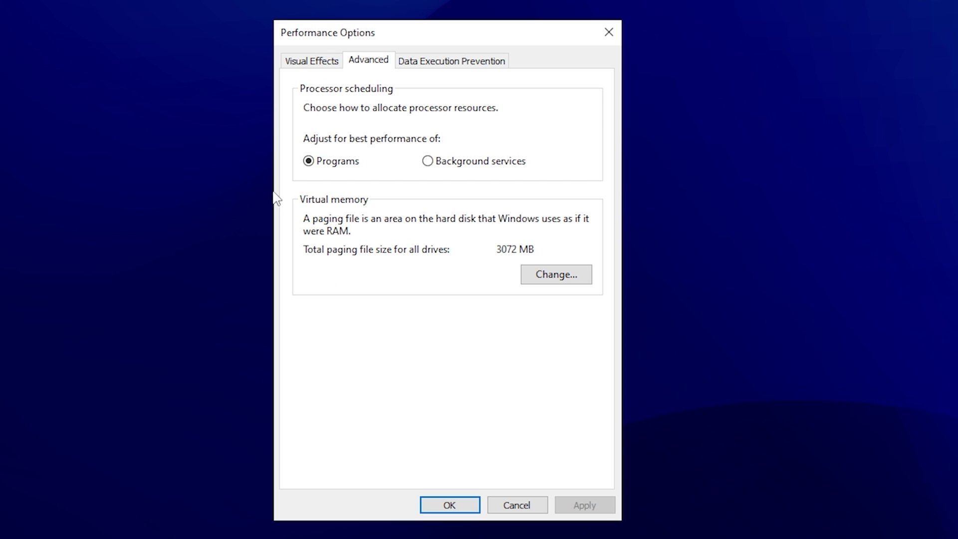
click(554, 275)
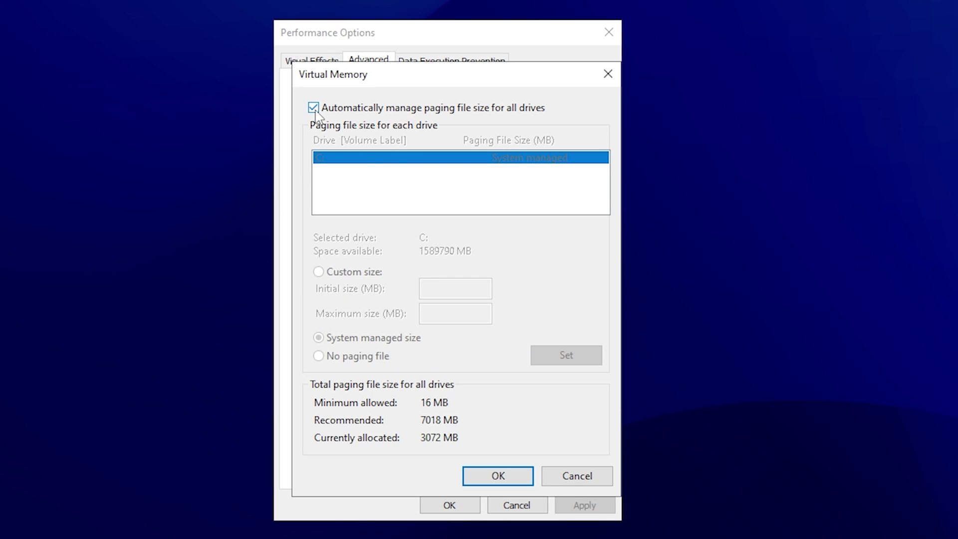
click(313, 108)
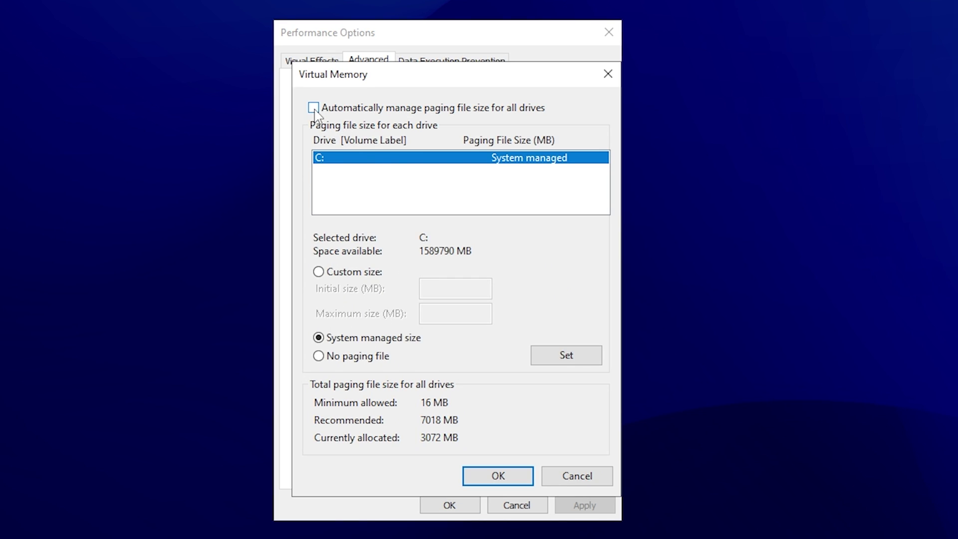
click(319, 272)
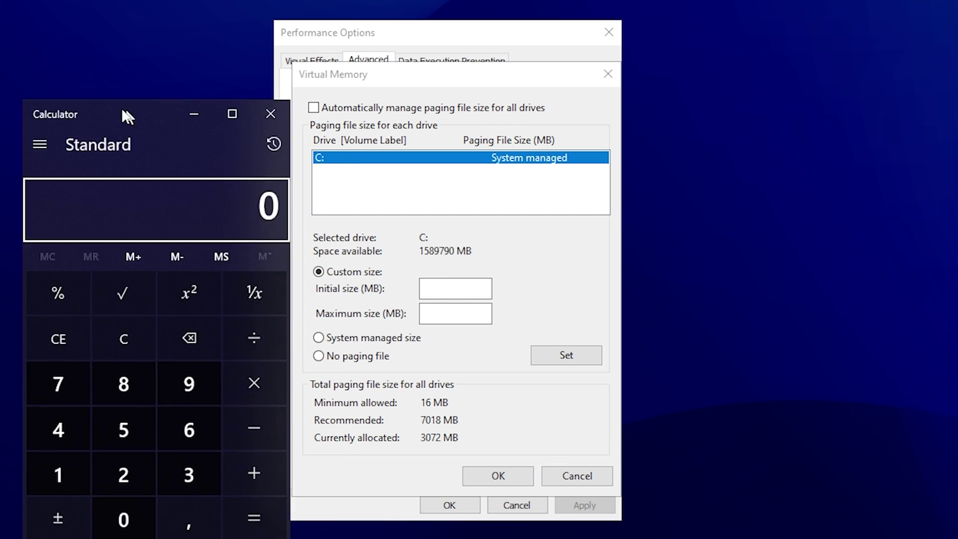
Step: Calculate 8 × 1024 in Calculator and set the paging file's initial size to 8192 MB
drag(124, 116, 110, 98)
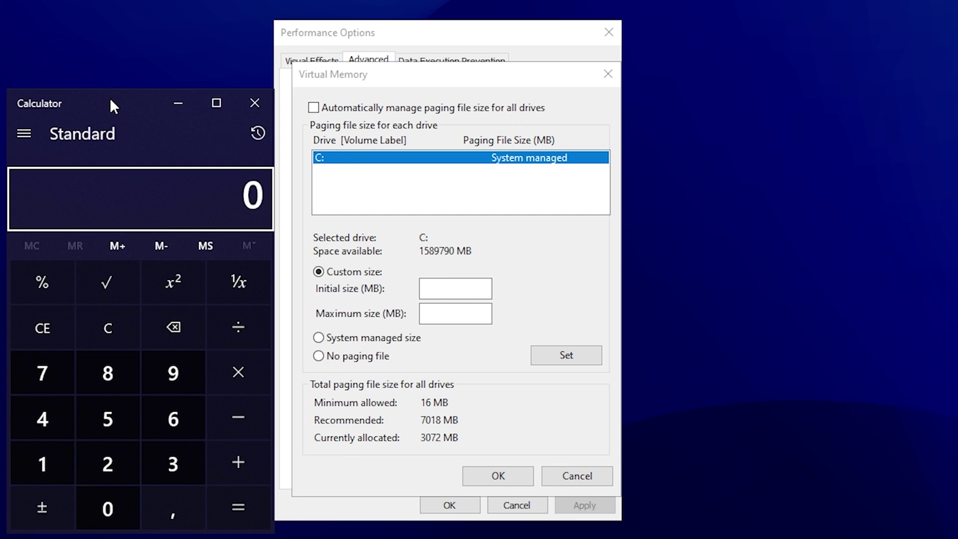
click(108, 373)
click(238, 372)
click(45, 460)
click(106, 506)
click(108, 464)
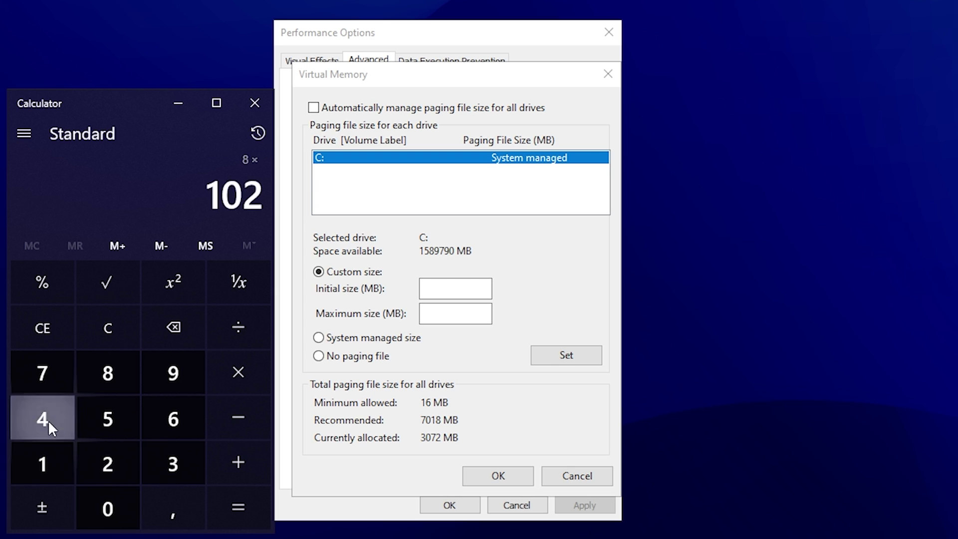
click(42, 419)
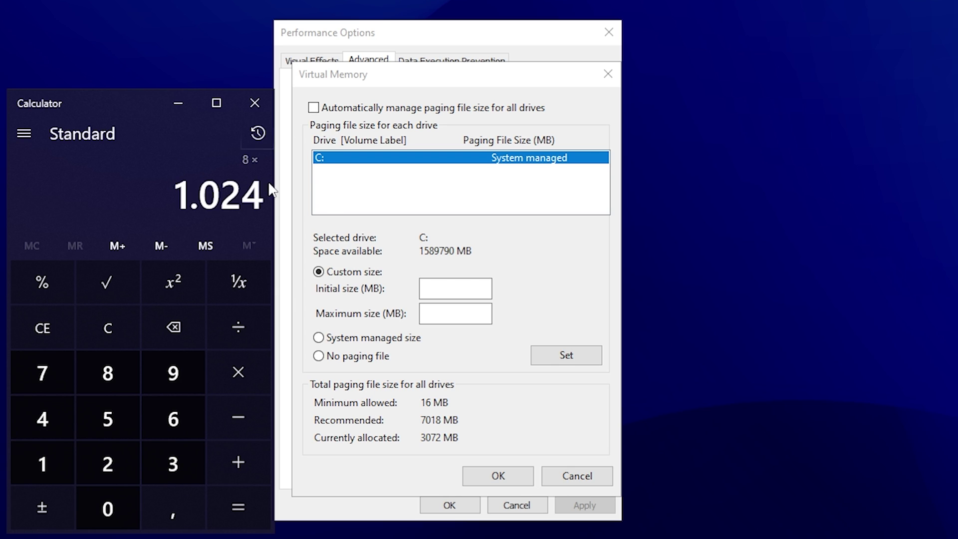
click(238, 507)
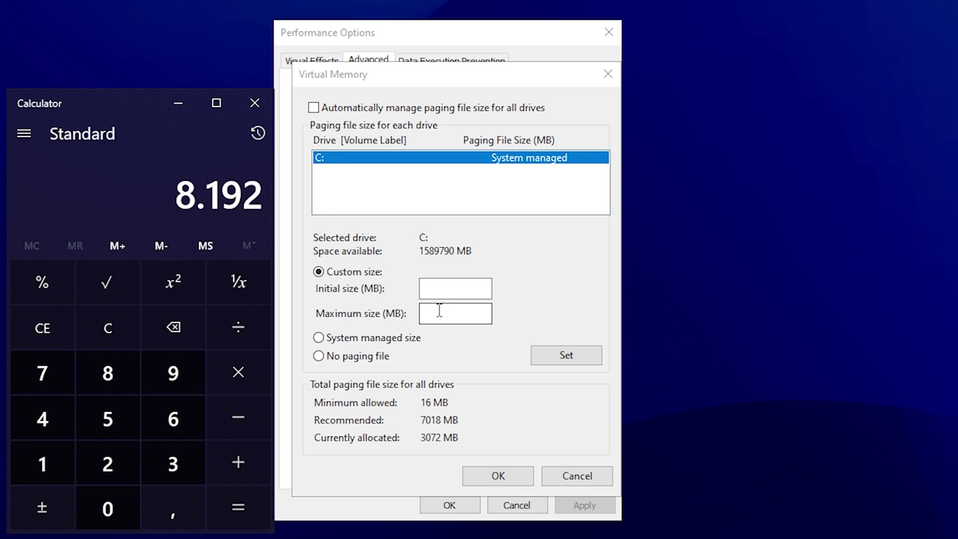
click(454, 287)
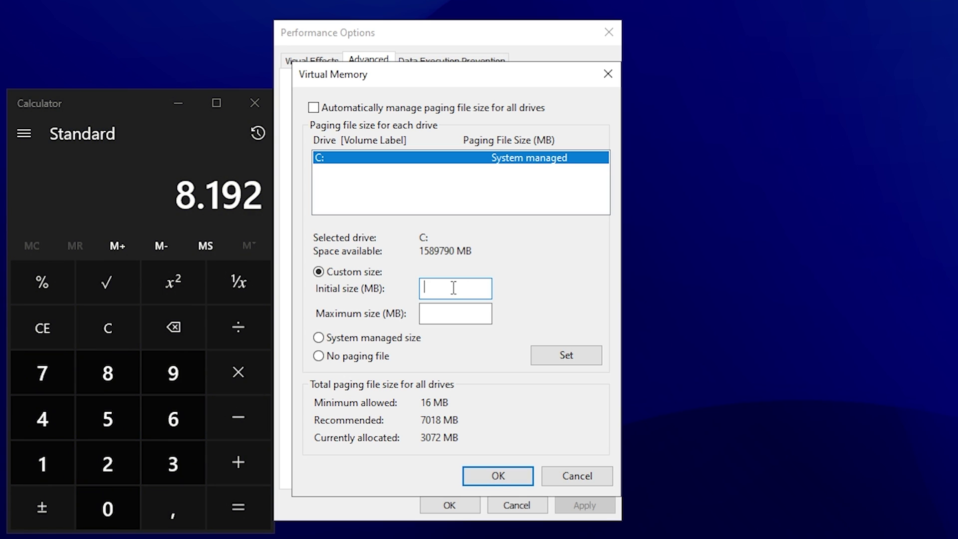
text(8192)
Step: Double the calculated size and apply 16384 MB as the paging file's maximum size
click(250, 199)
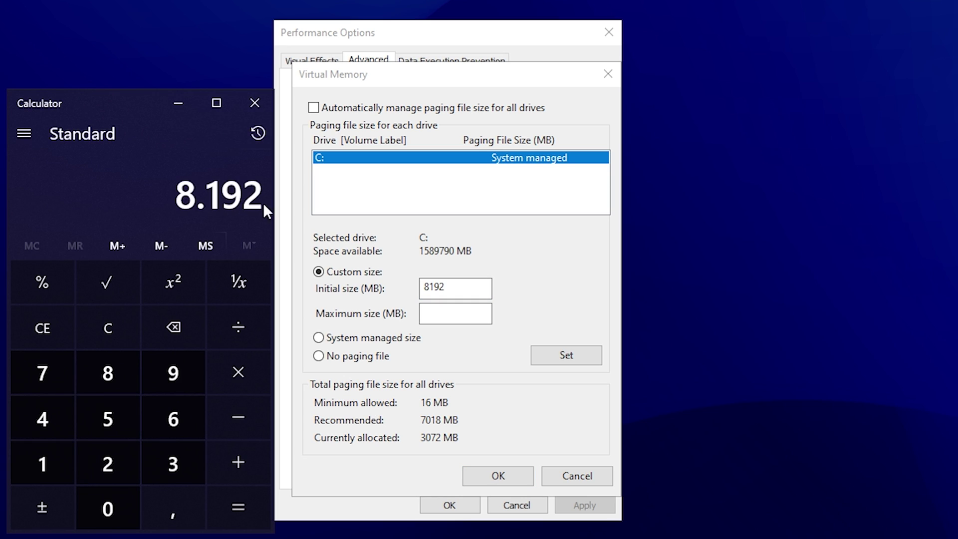
click(232, 379)
click(107, 464)
click(238, 507)
key(ctrl+c)
click(455, 313)
key(ctrl+v)
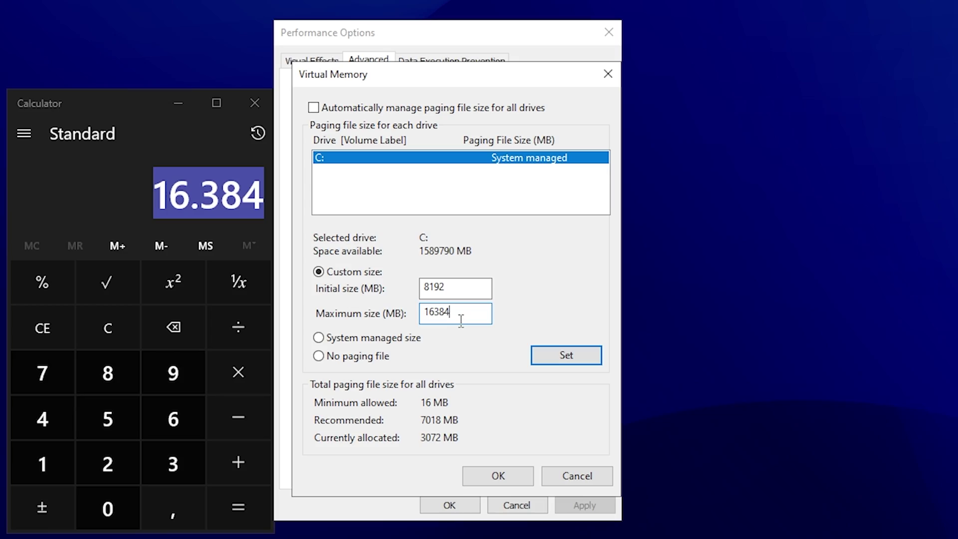
click(558, 367)
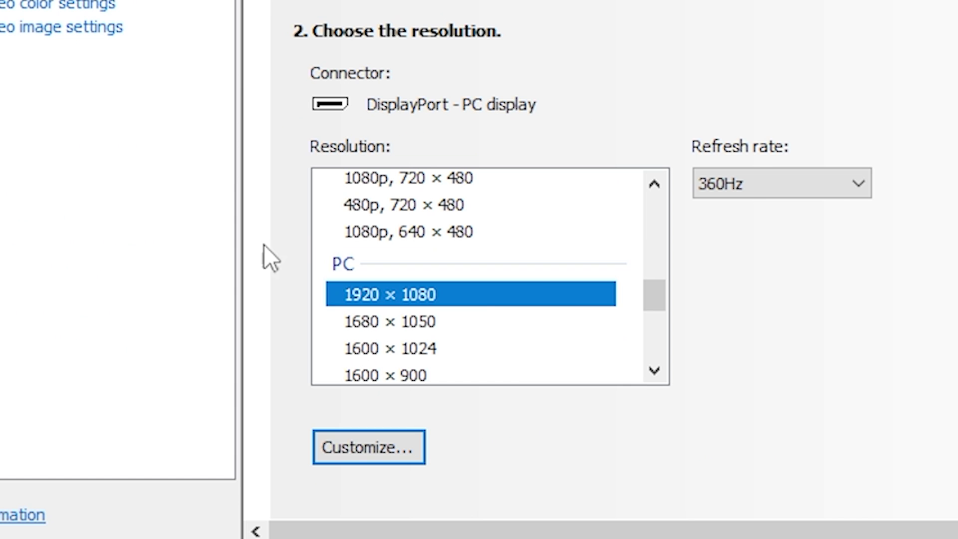
Step: Create and test a custom NVIDIA display resolution of 1680 × 1080 at 360 Hz
click(359, 453)
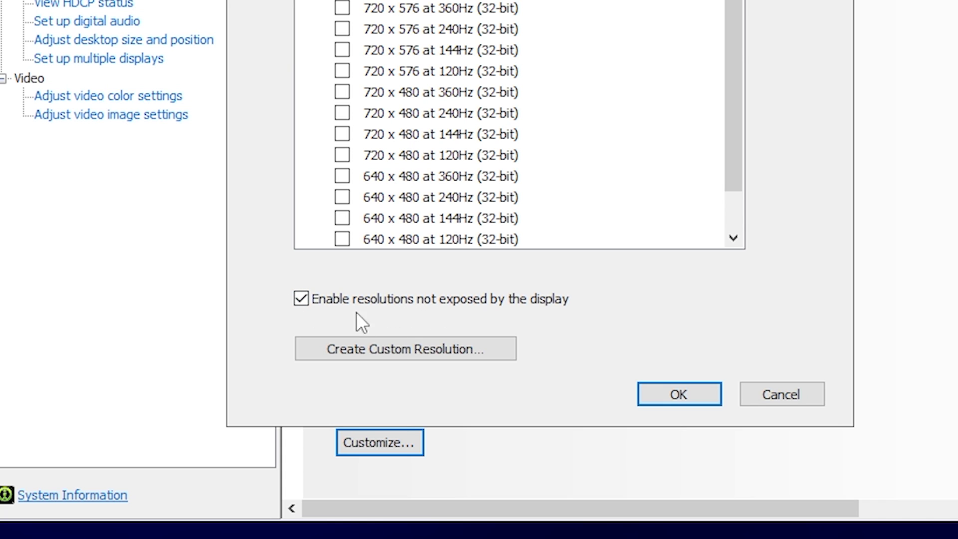
click(352, 348)
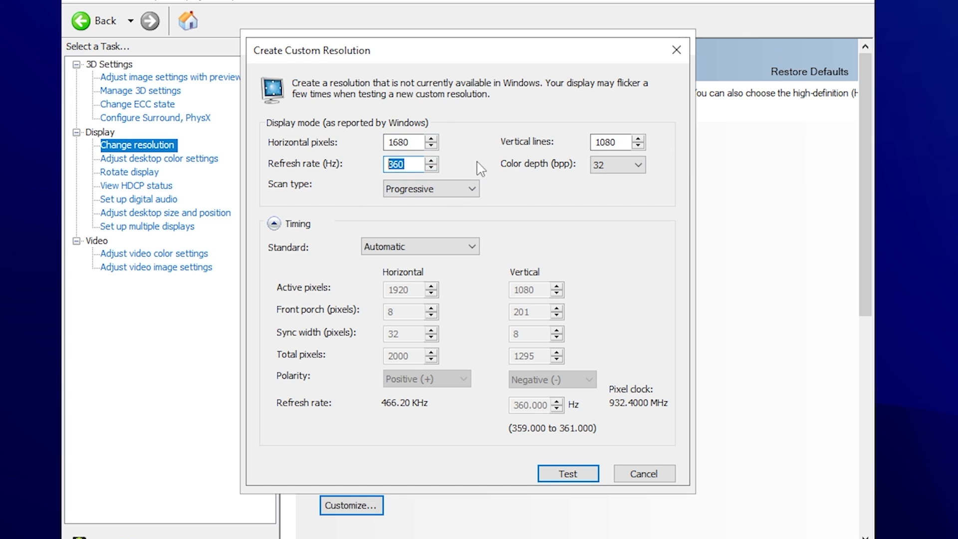
click(565, 476)
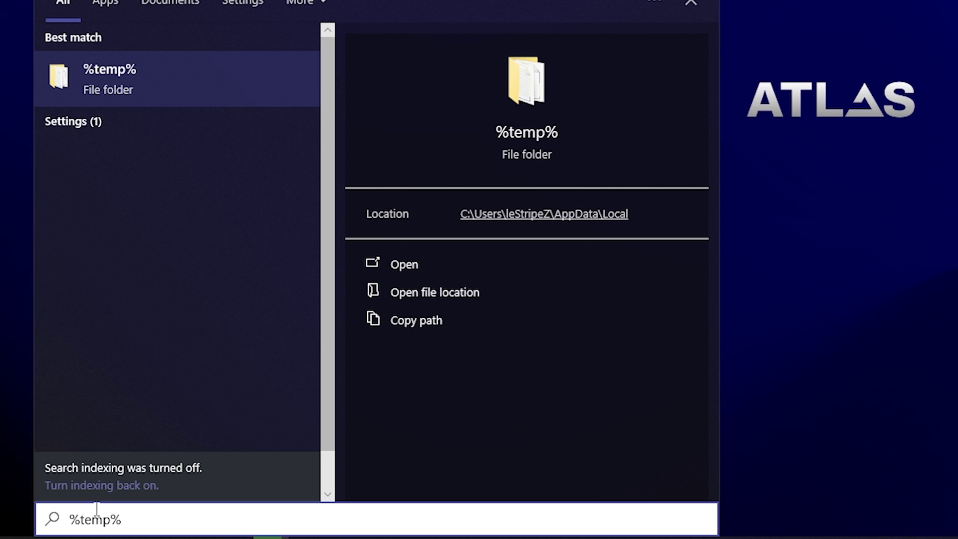
Step: From the local AppData folder, open Fortnite's GameUserSettings.ini in FortniteGame\Saved\Config\WindowsClient
click(154, 75)
click(463, 127)
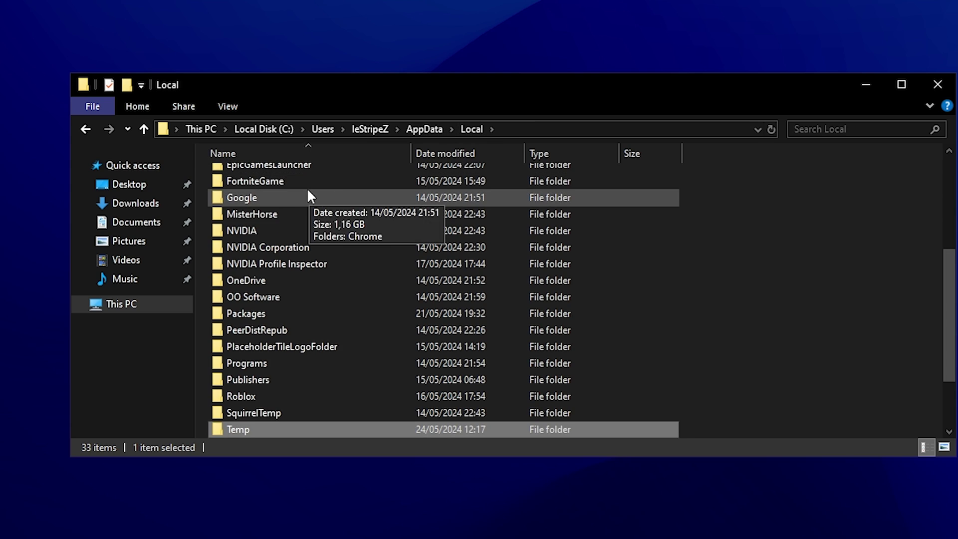
double_click(240, 181)
double_click(241, 177)
double_click(243, 193)
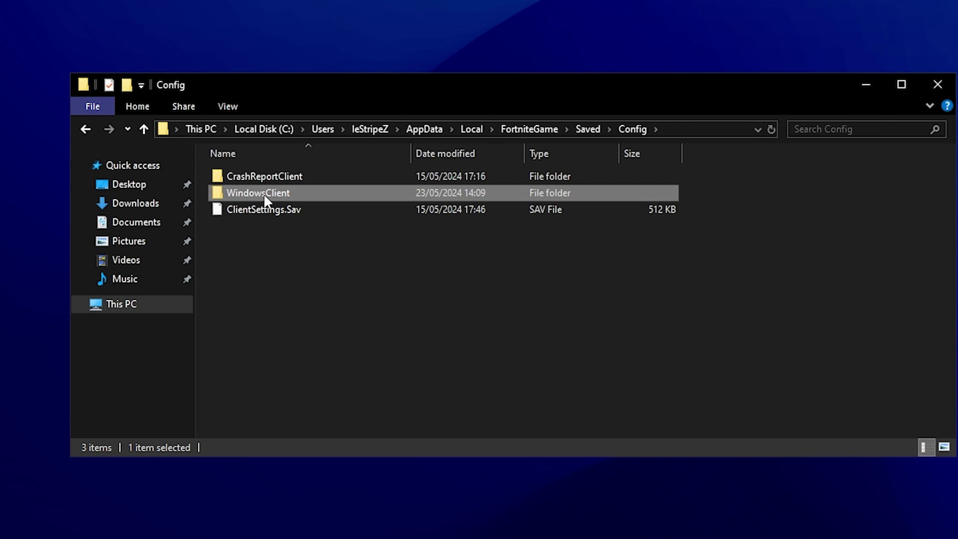
double_click(263, 193)
double_click(686, 199)
Step: Locate the ResolutionSize and LastUserConfirmedResolutionSize lines in GameUserSettings.ini and examine their X and Y values
scroll(634, 222, down, 20)
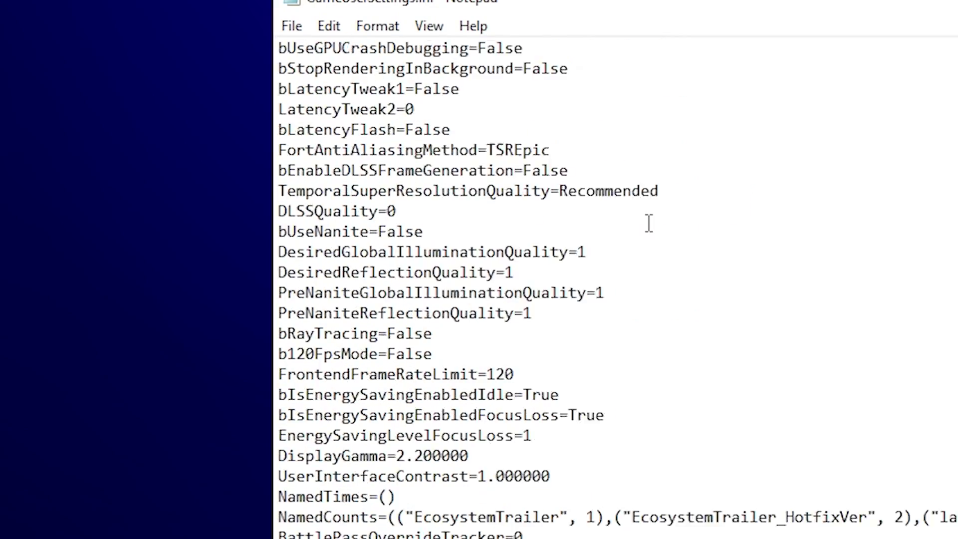
scroll(629, 222, down, 10)
drag(279, 231, 650, 295)
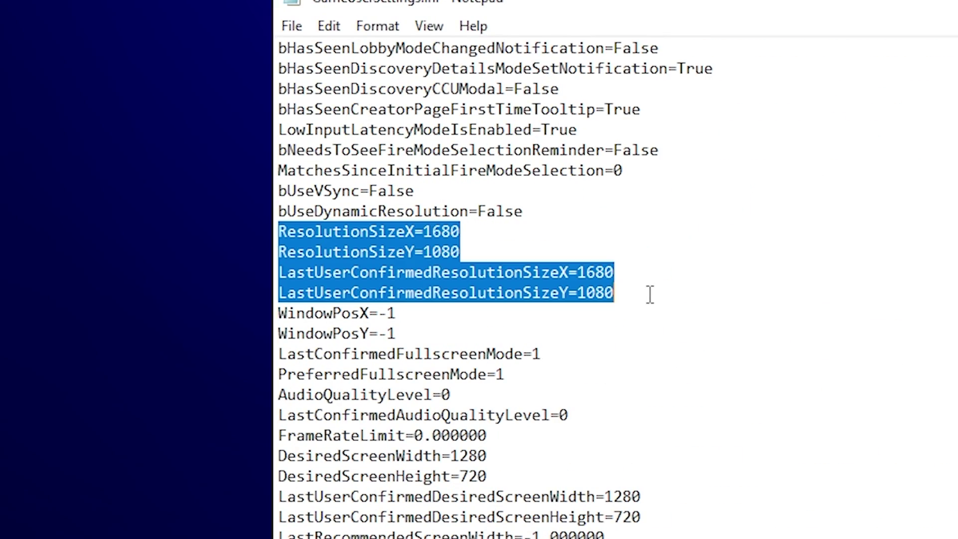
click(476, 244)
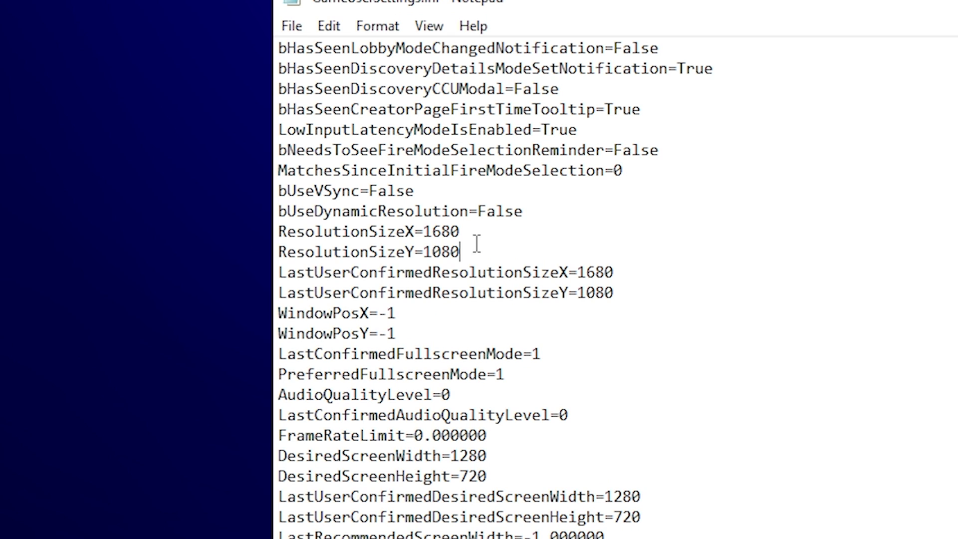
drag(469, 231, 423, 232)
click(515, 235)
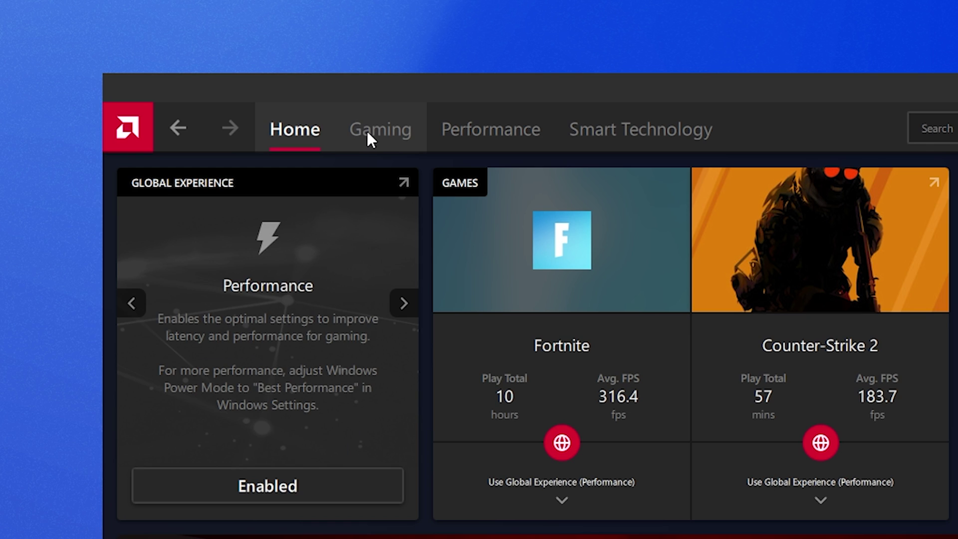
Step: In AMD Software, open the gaming display settings and expand the list of custom resolutions
click(257, 80)
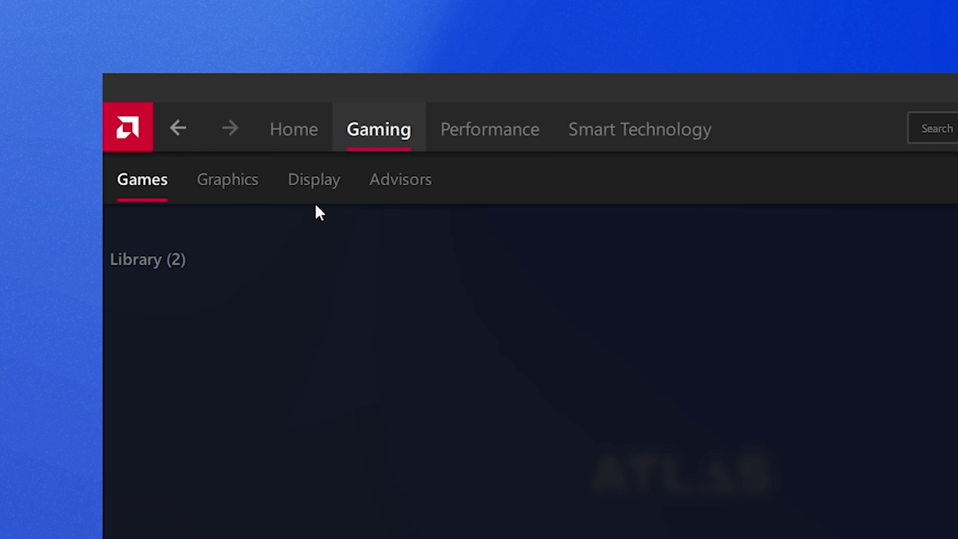
click(305, 195)
scroll(232, 327, down, 1)
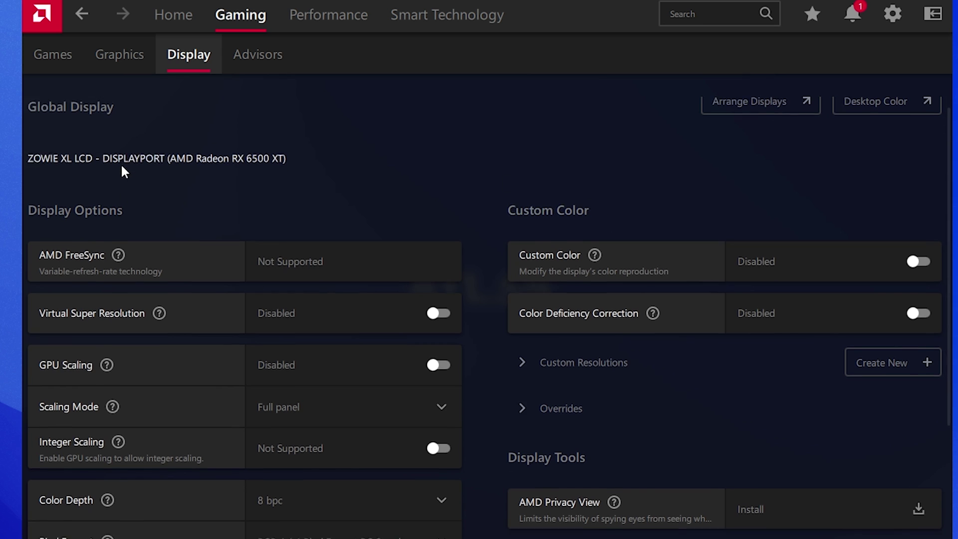
scroll(507, 256, down, 3)
scroll(529, 220, up, 1)
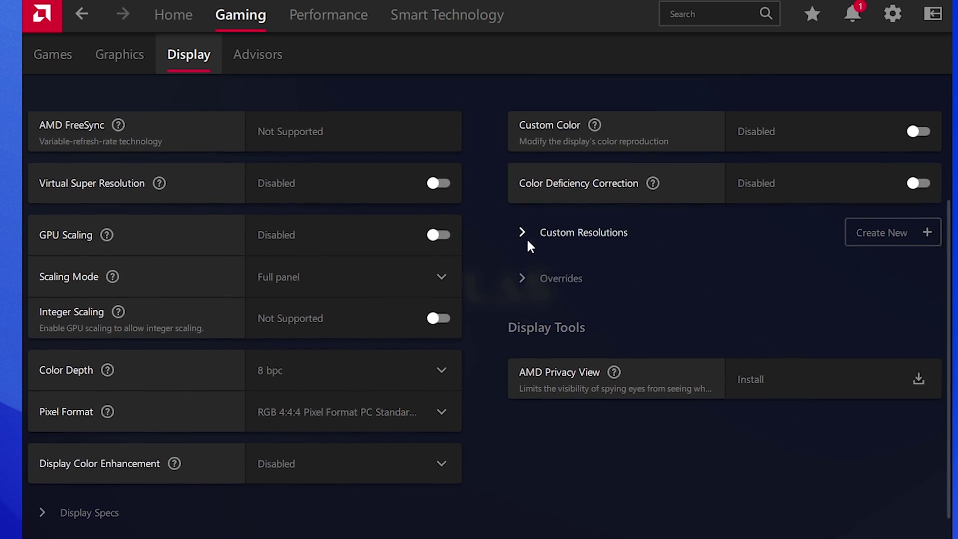
click(526, 238)
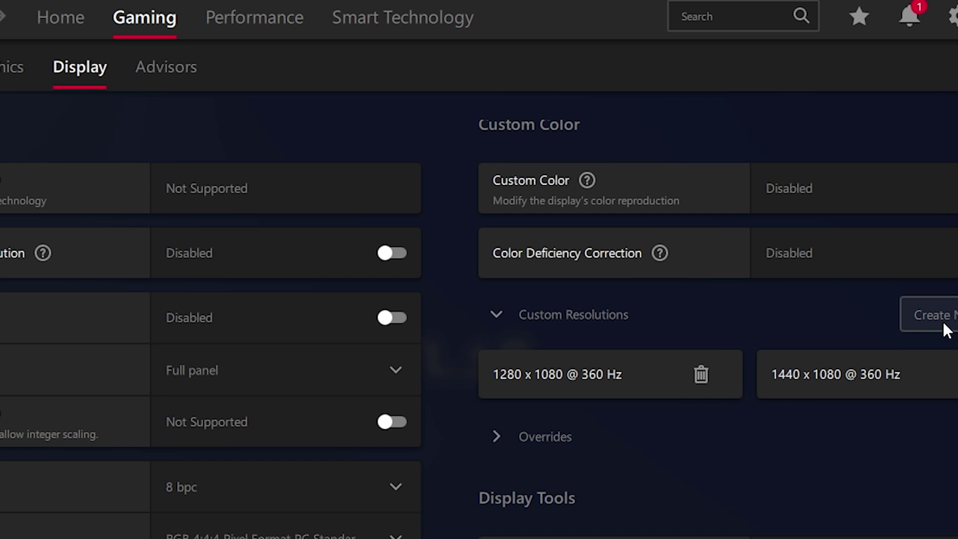
Step: Start a new custom resolution and set its size to 1680 x 1050 pixels
click(848, 212)
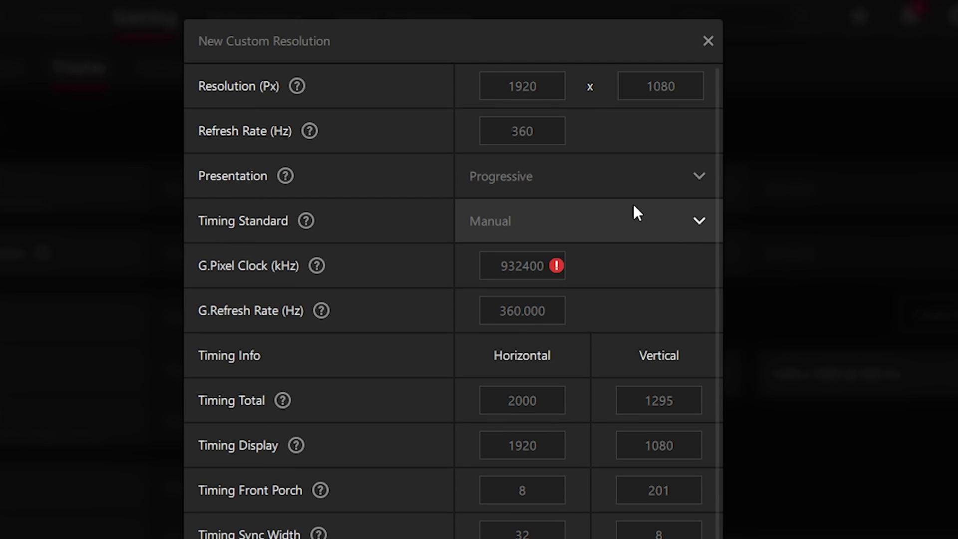
double_click(543, 92)
text(1680)
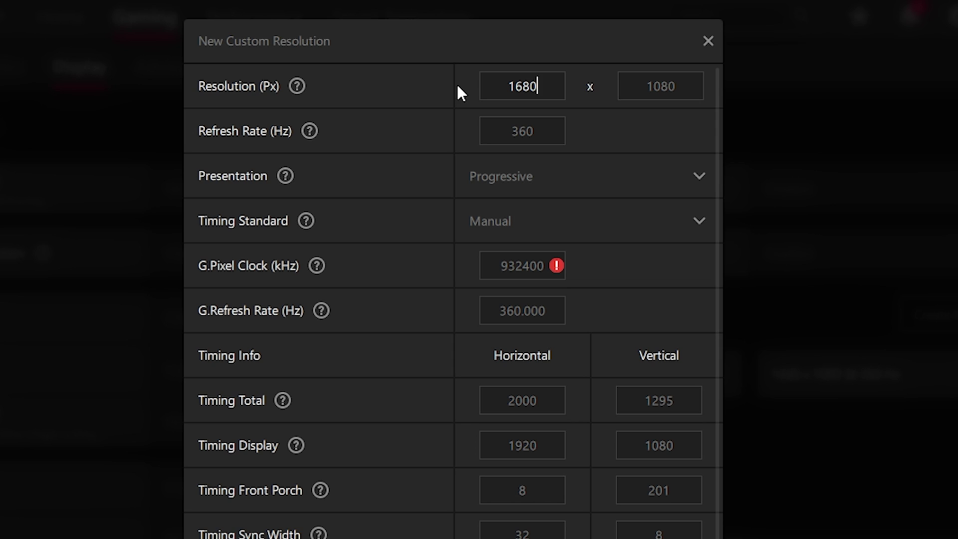
drag(674, 88, 659, 91)
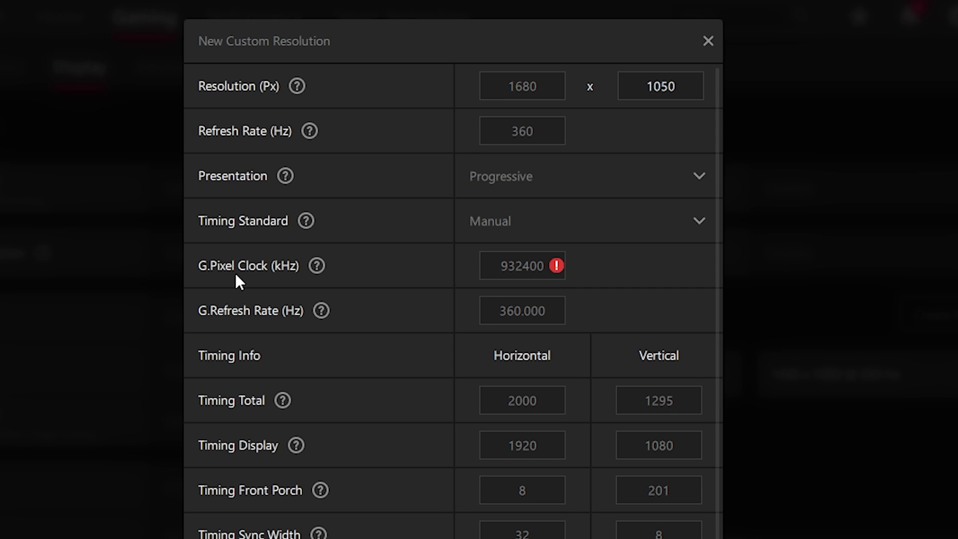
Step: Replace the G.Pixel Clock value and choose CVT - Reduced Blanking as the new resolution's timing standard
drag(546, 266, 160, 233)
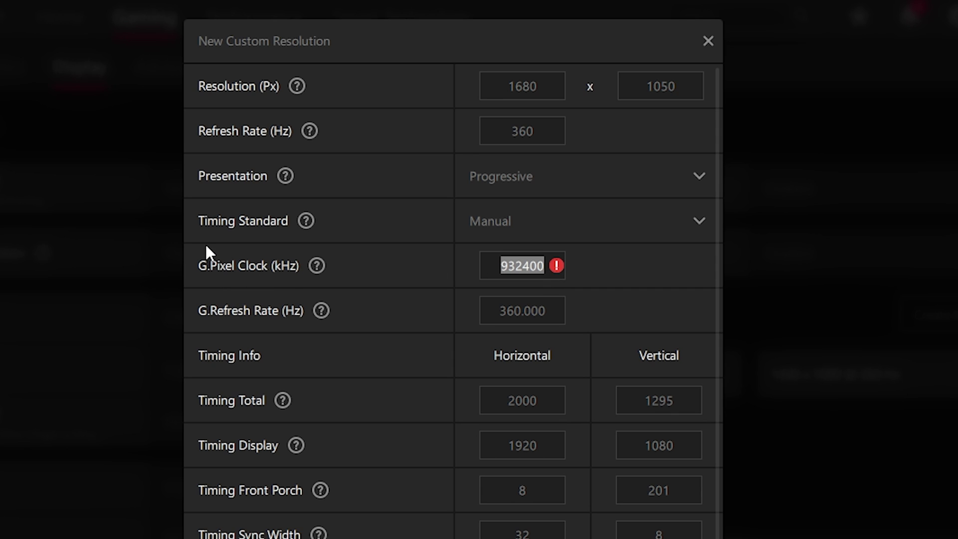
text(0)
click(572, 235)
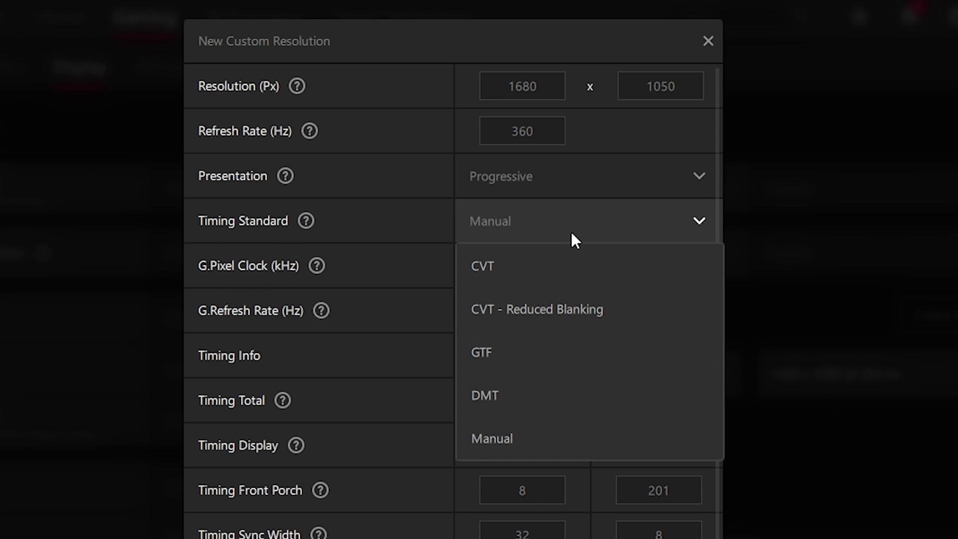
click(512, 309)
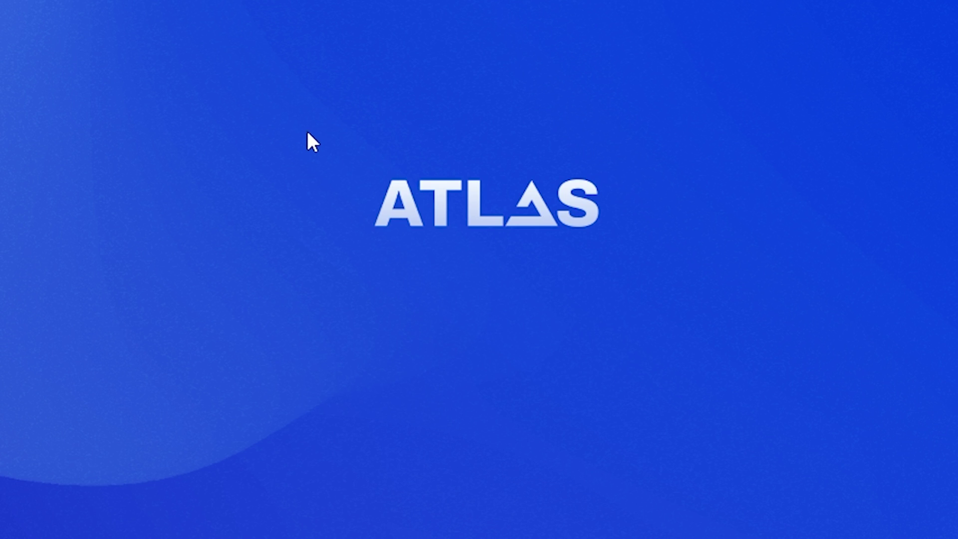
Step: Open the adapter properties for Display 1 from Windows' advanced display settings and bring the dialog fully into view
right_click(307, 133)
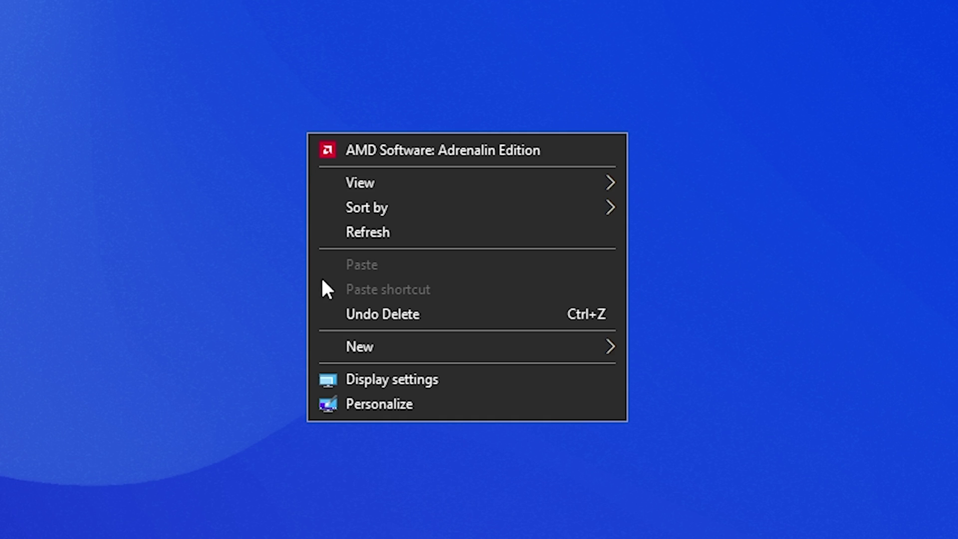
click(372, 381)
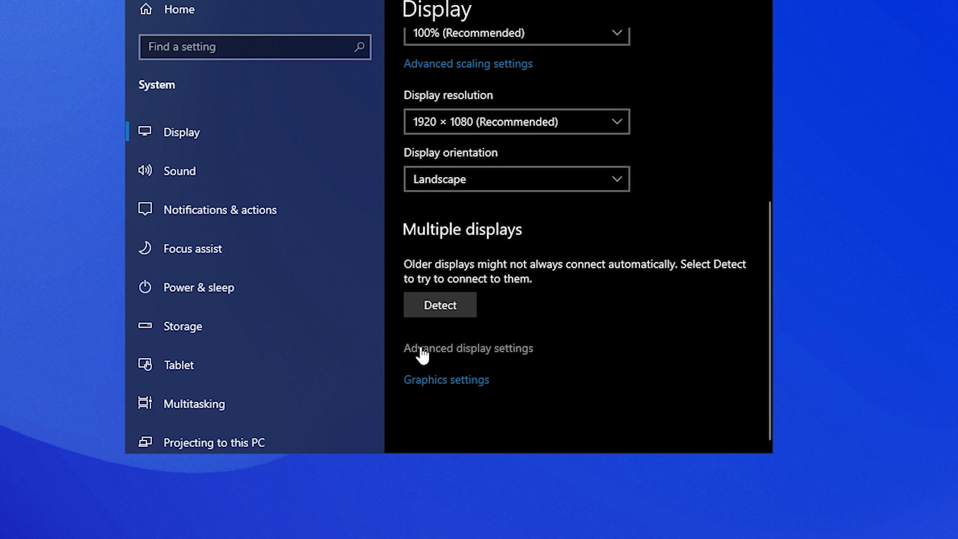
click(420, 348)
scroll(242, 195, down, 3)
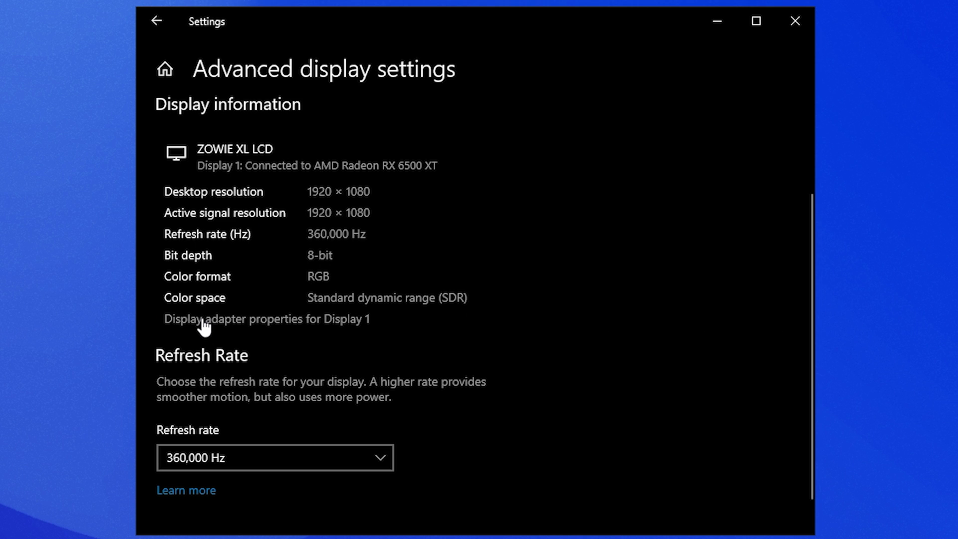
click(205, 322)
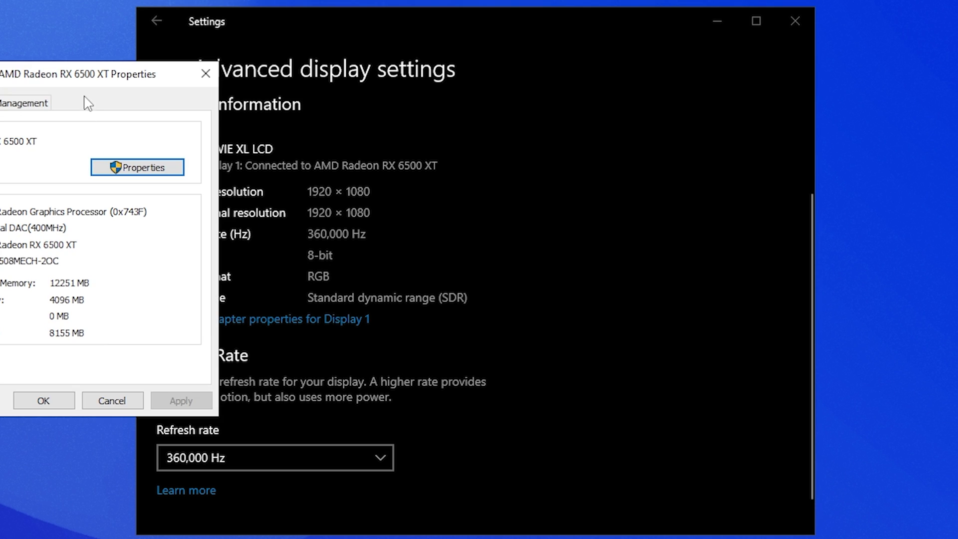
drag(86, 80, 508, 99)
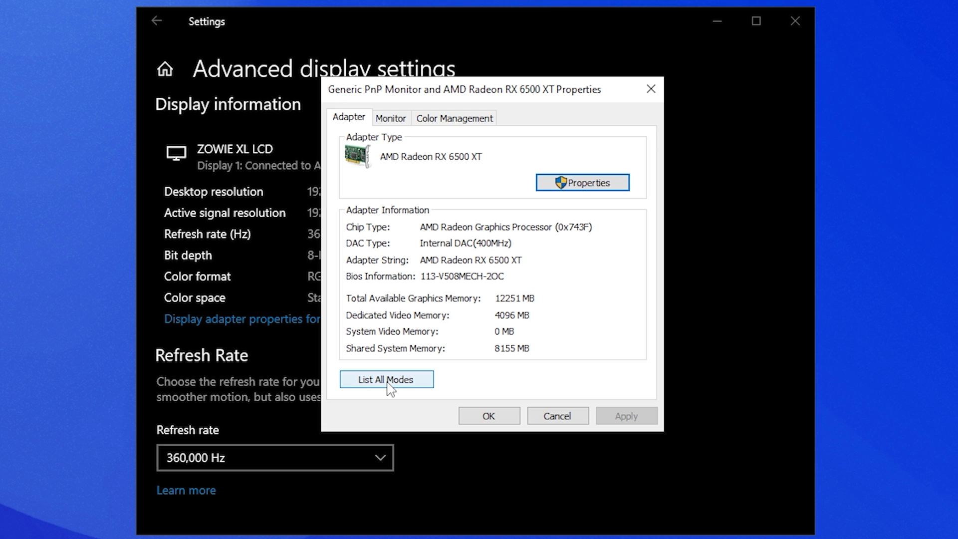
Step: List all valid display modes of the adapter and select 1440 by 1080, True Color (32 bit), 360 Hertz
click(389, 382)
scroll(529, 270, up, 4)
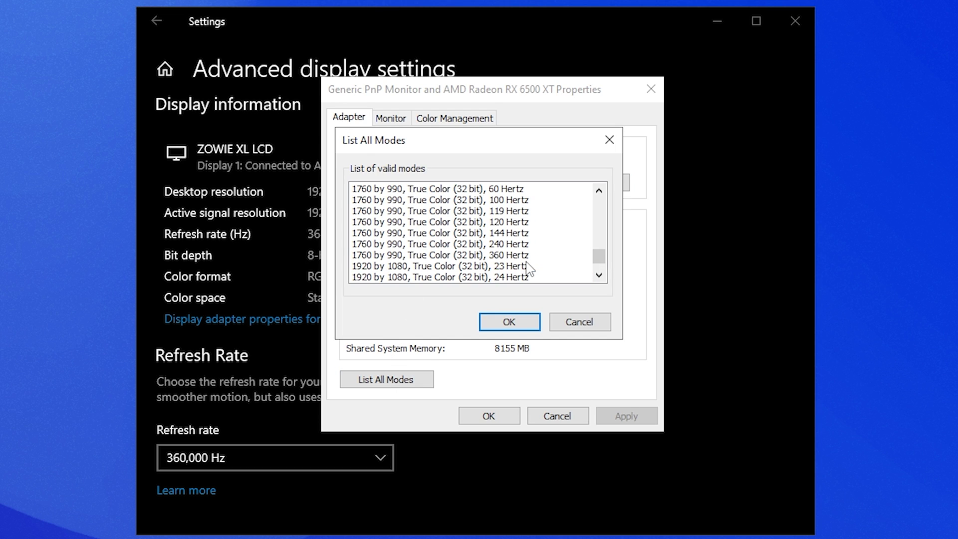
scroll(529, 270, up, 6)
scroll(439, 235, up, 1)
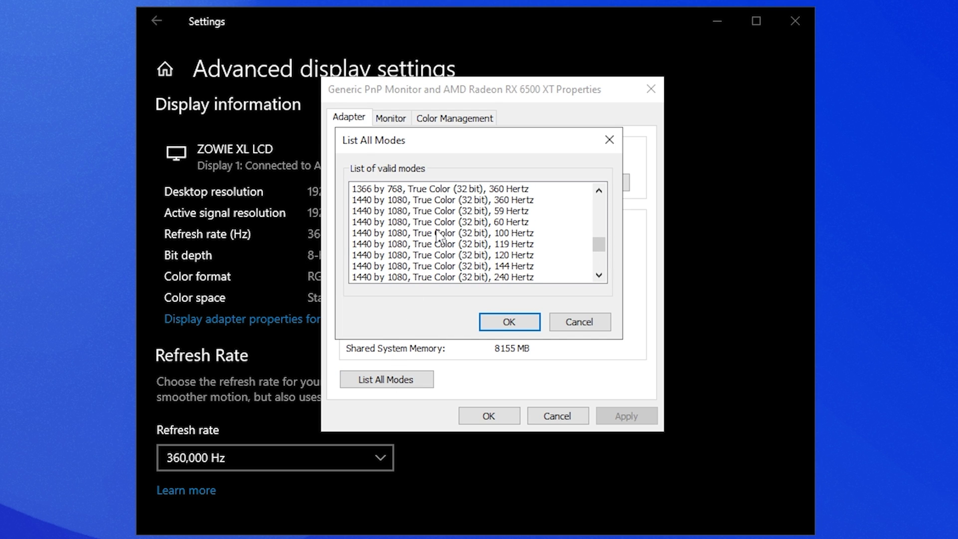
scroll(435, 240, up, 1)
click(425, 233)
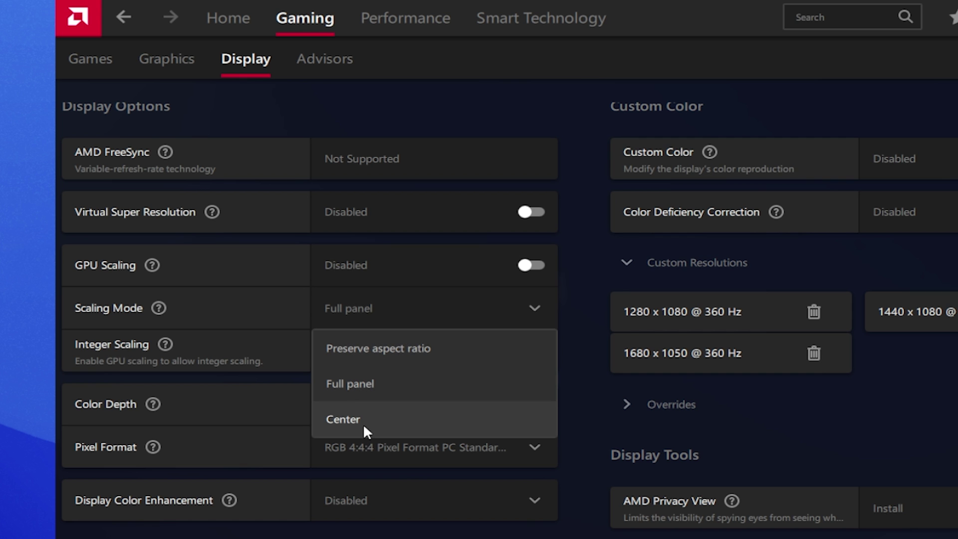
Step: Back in AMD Software's display options, set the scaling mode to Full panel
click(368, 384)
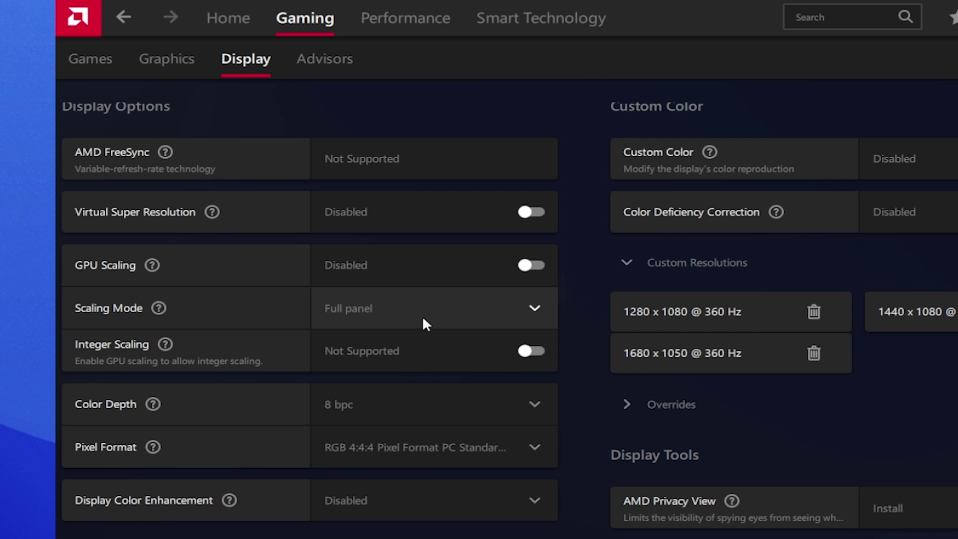